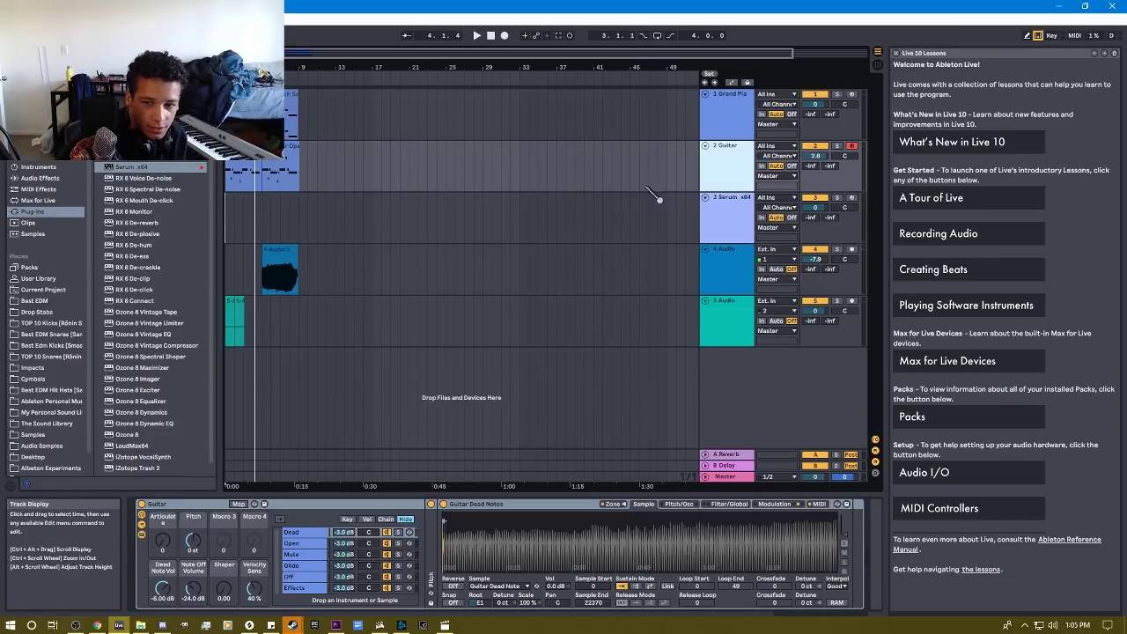
Step: Load Serum_x64 onto track 2 and choose its LEAD - Apple Sauce preset
{"action": "left_click", "coordinate": [154, 169]}
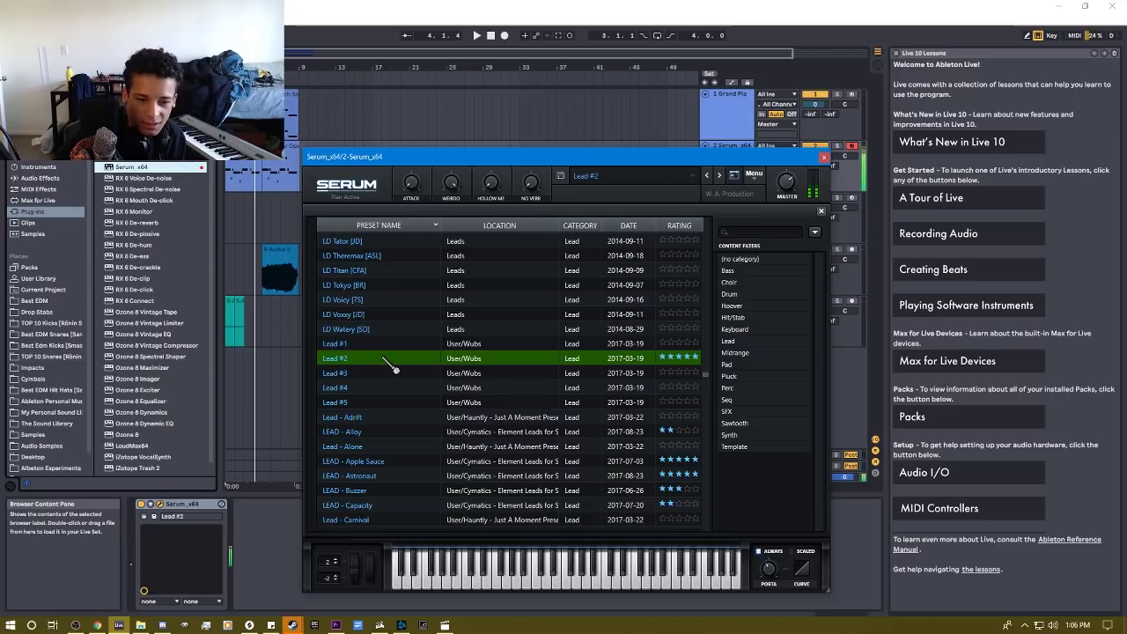
{"action": "left_click", "coordinate": [354, 462]}
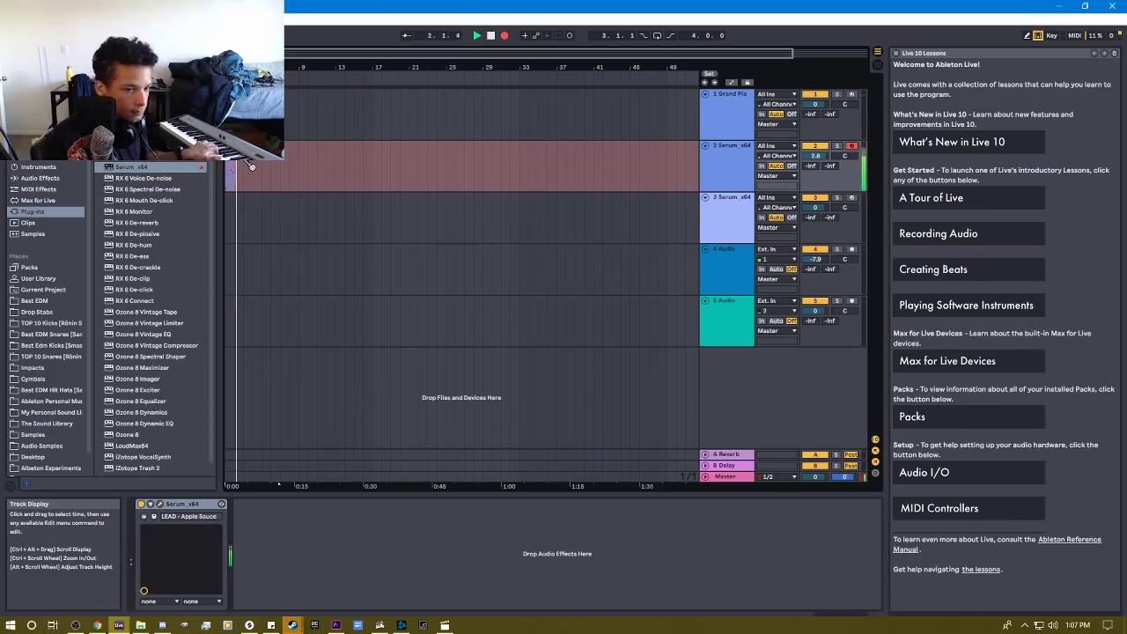
Step: Adjust the project tempo and record a new lead melody take on track 2
{"action": "key", "text": "space"}
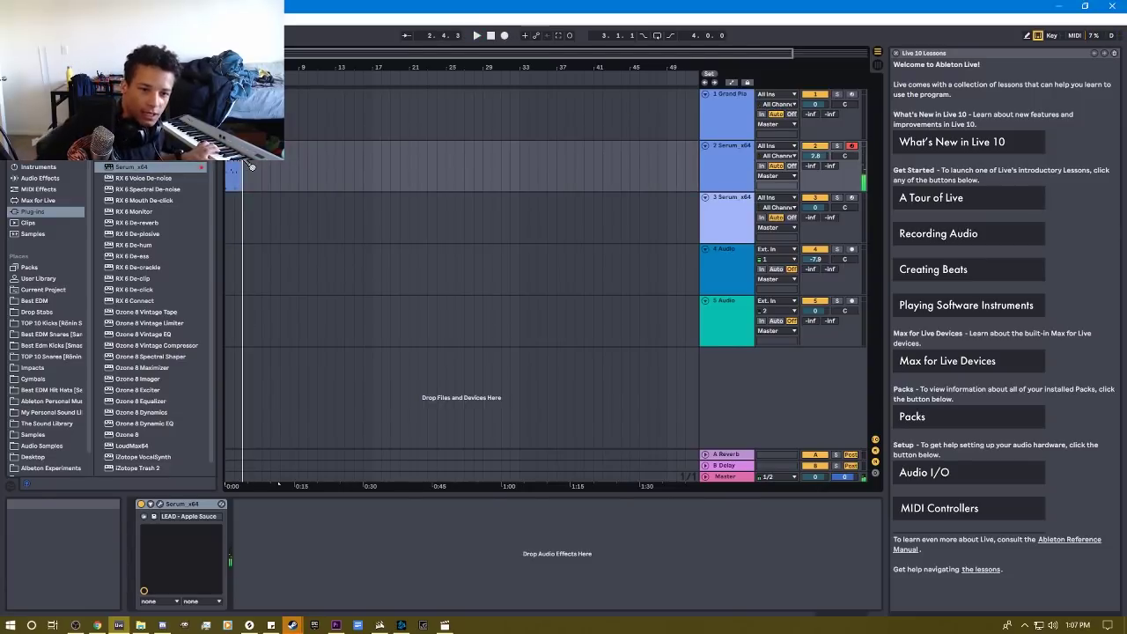
{"action": "left_click_drag", "start_coordinate": [299, 35], "coordinate": [300, 30]}
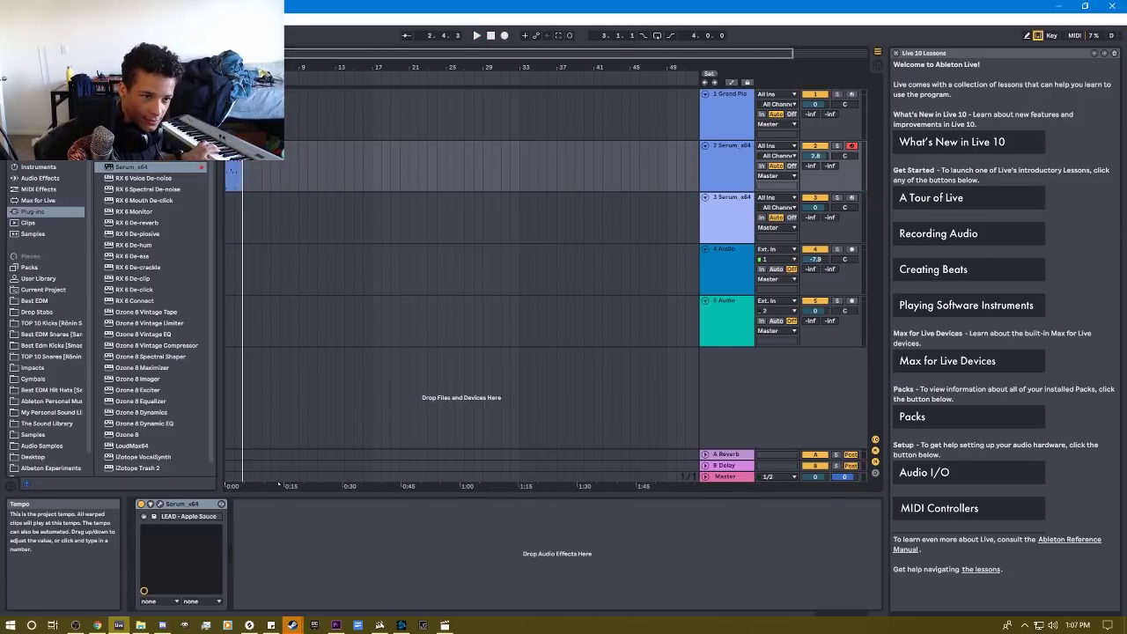
{"action": "left_click", "coordinate": [251, 173]}
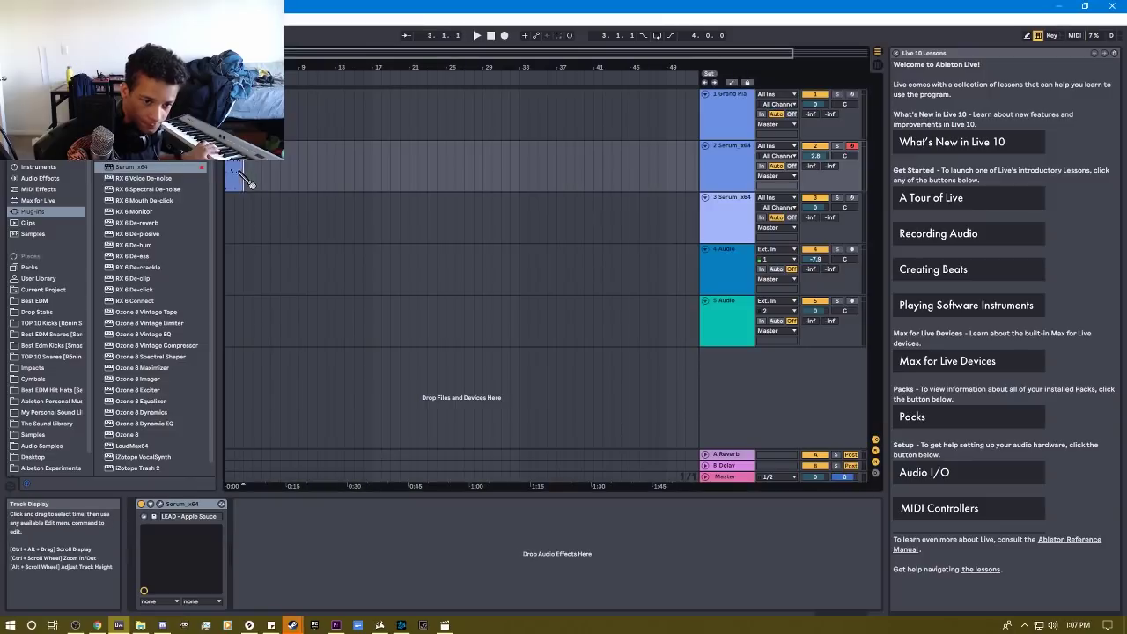
{"action": "key", "text": "space"}
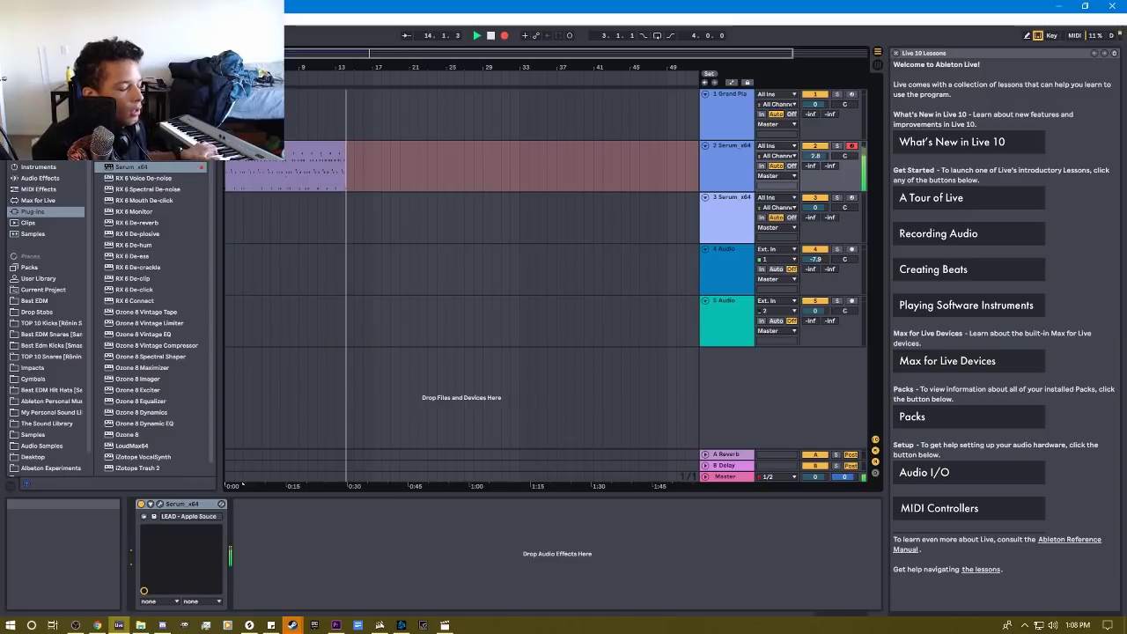
{"action": "key", "text": "space"}
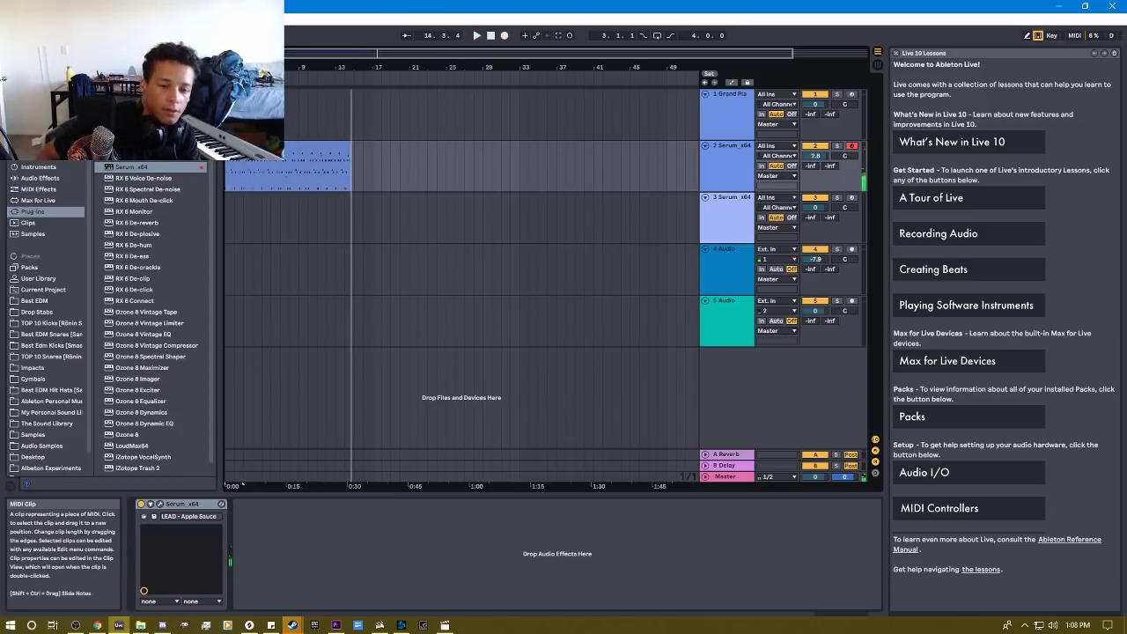
Step: Trim the recorded lead clip to a single phrase starting at its first note
{"action": "left_click_drag", "start_coordinate": [229, 150], "coordinate": [286, 150]}
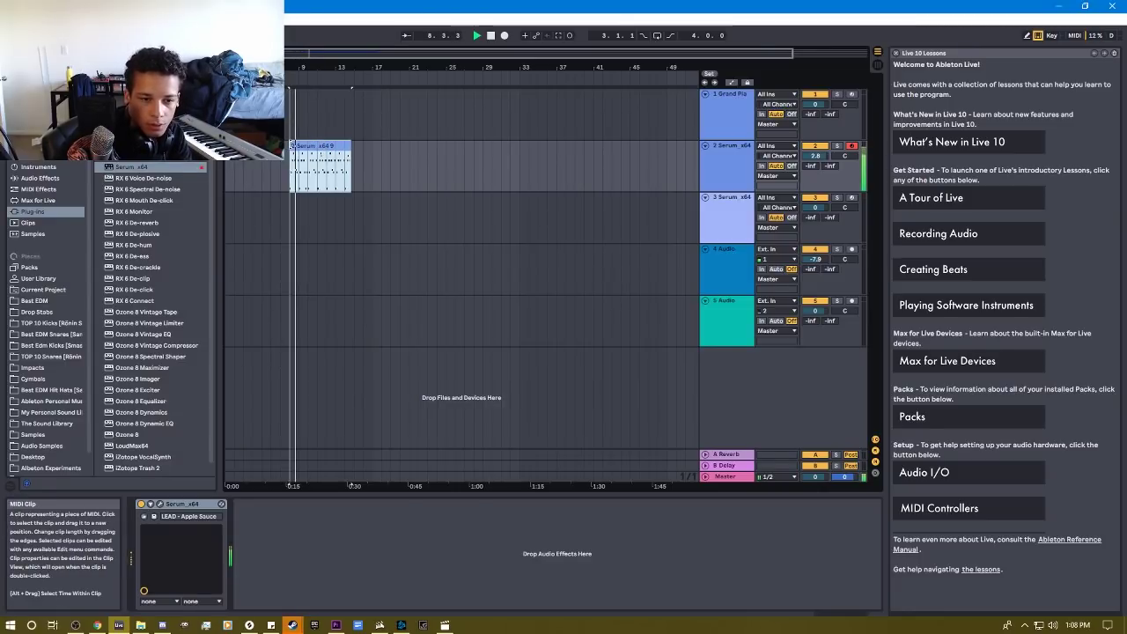
{"action": "left_click_drag", "start_coordinate": [283, 165], "coordinate": [292, 165]}
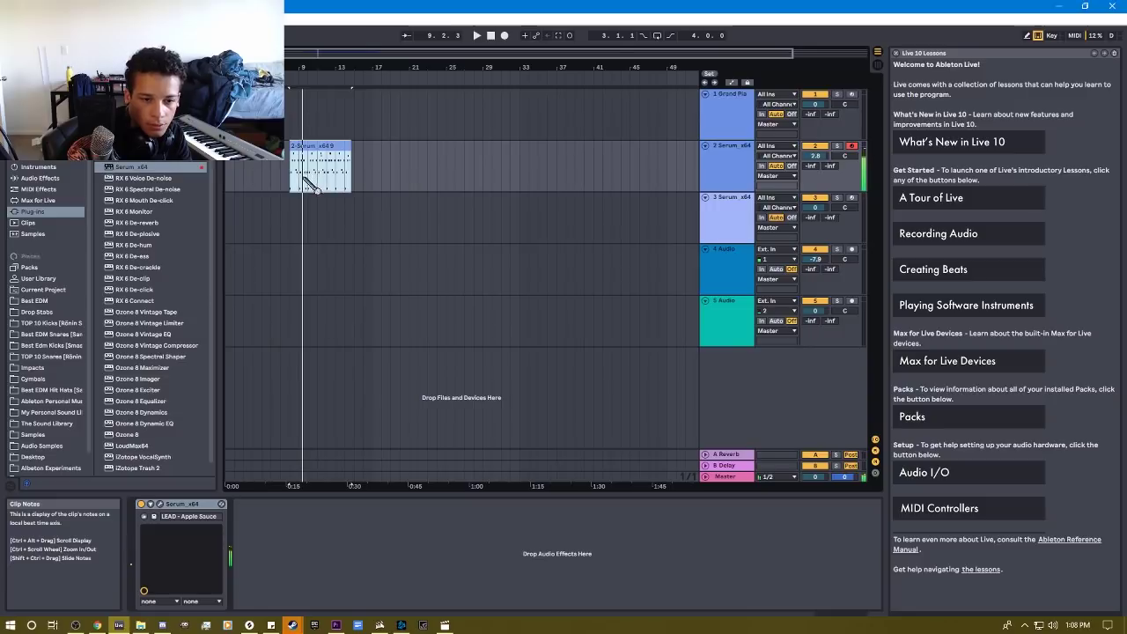
{"action": "key", "text": "space"}
{"action": "left_click_drag", "start_coordinate": [351, 165], "coordinate": [294, 157]}
Step: Review the phrase's notes and loop the clip across bars 11–17
{"action": "double_click", "coordinate": [293, 155]}
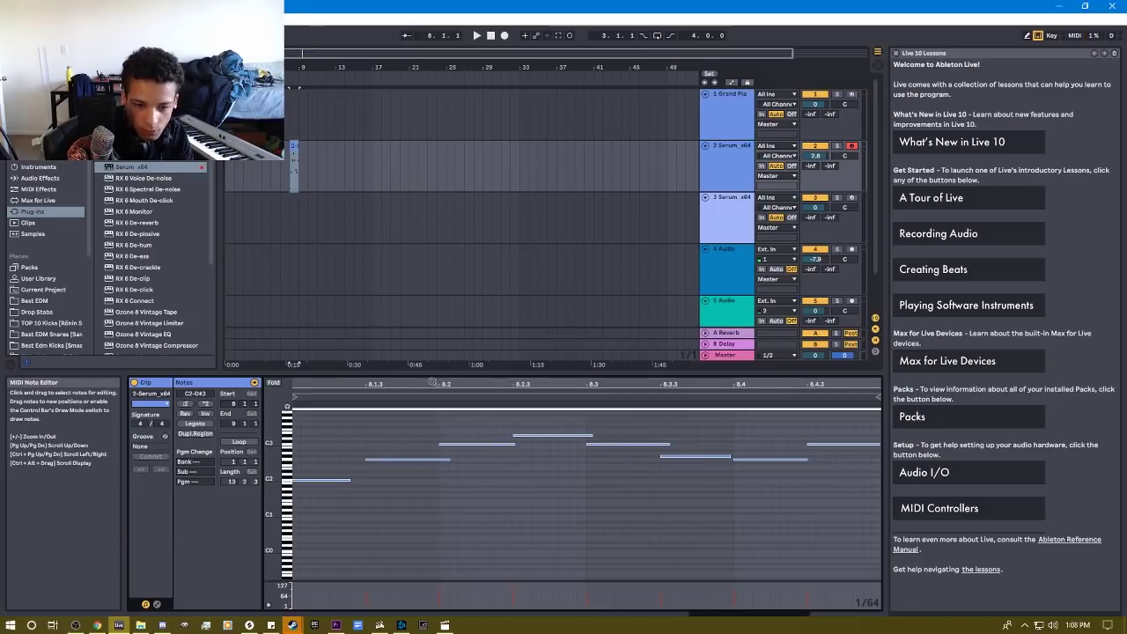
{"action": "key", "text": "space"}
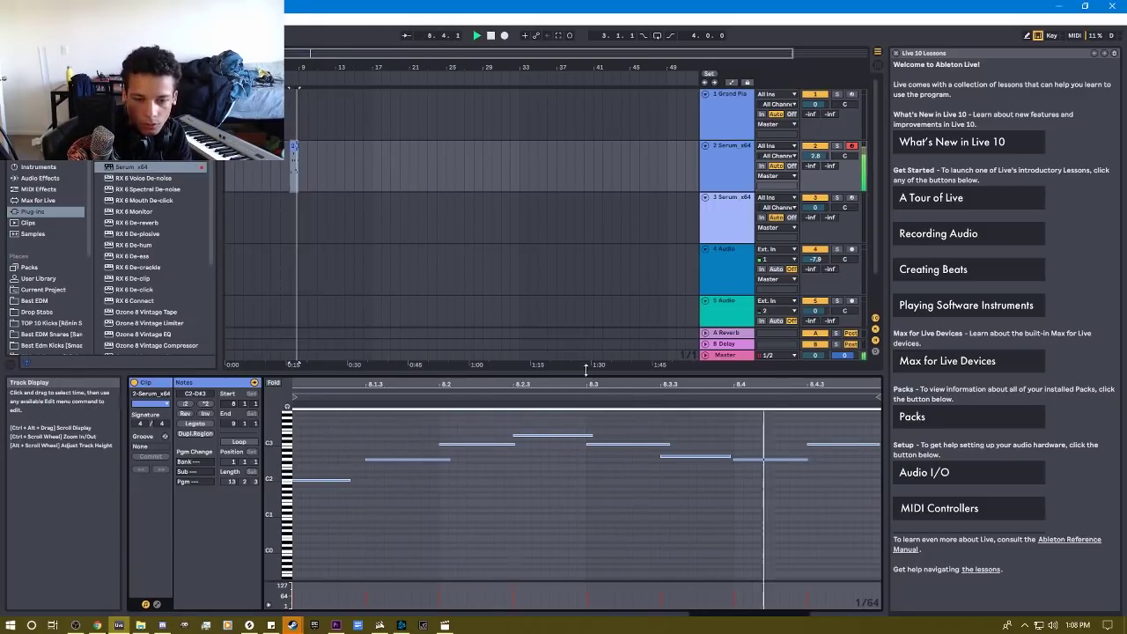
{"action": "left_click_drag", "start_coordinate": [299, 159], "coordinate": [397, 167]}
{"action": "left_click", "coordinate": [407, 172]}
{"action": "key", "text": "Home"}
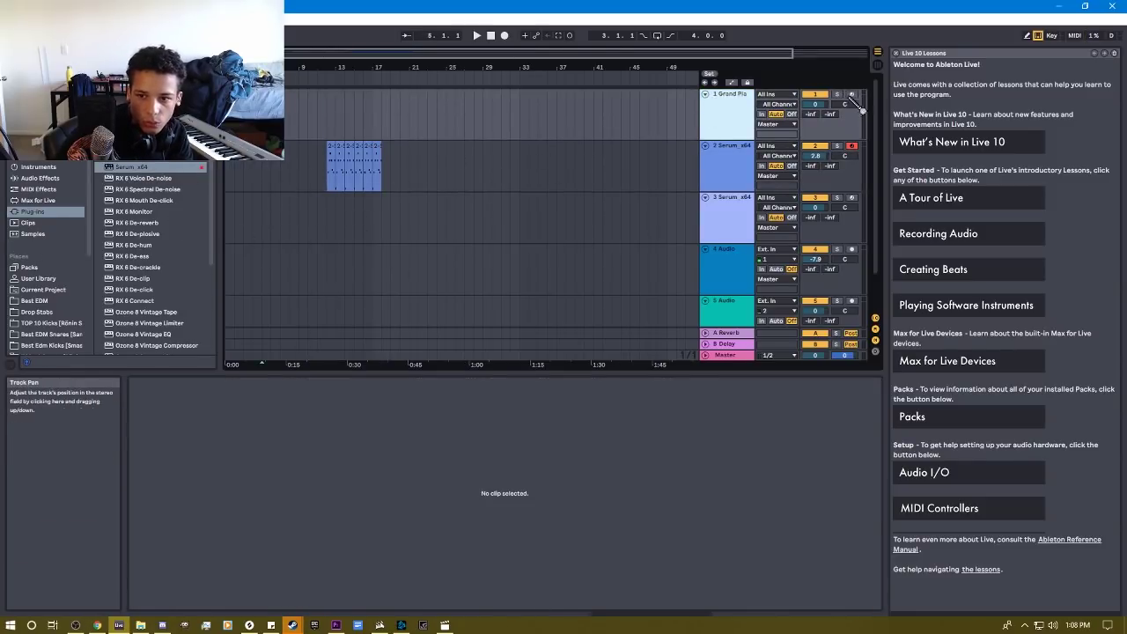
Step: Load Serum with PL Spacey [AF] on track 1, record a pluck clip, then close Serum
{"action": "double_click", "coordinate": [133, 167]}
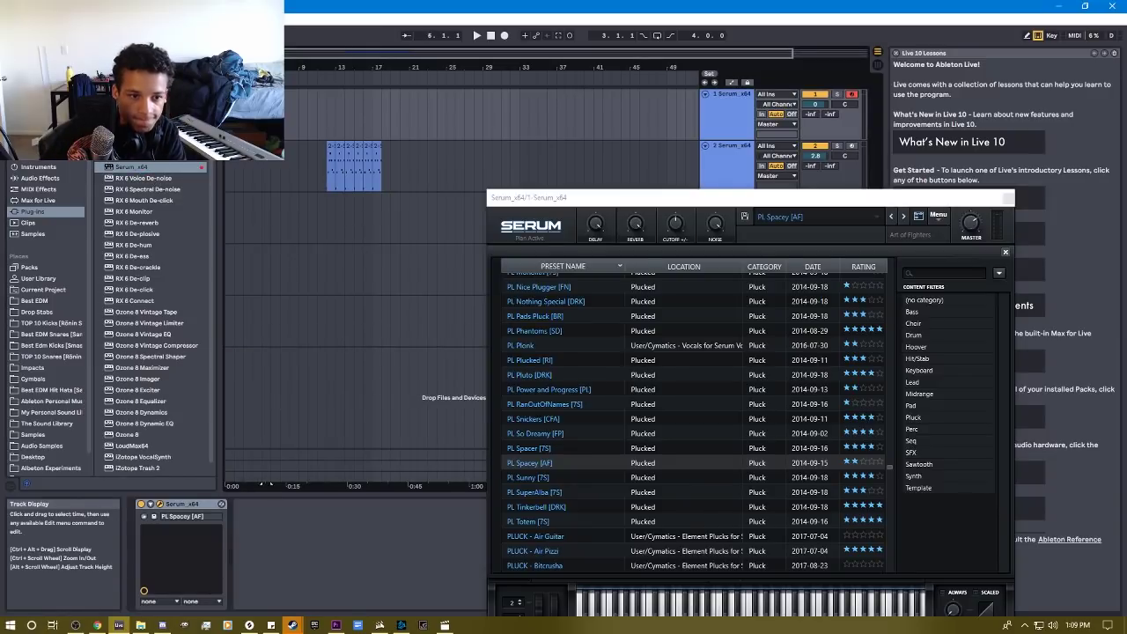
{"action": "key", "text": "space"}
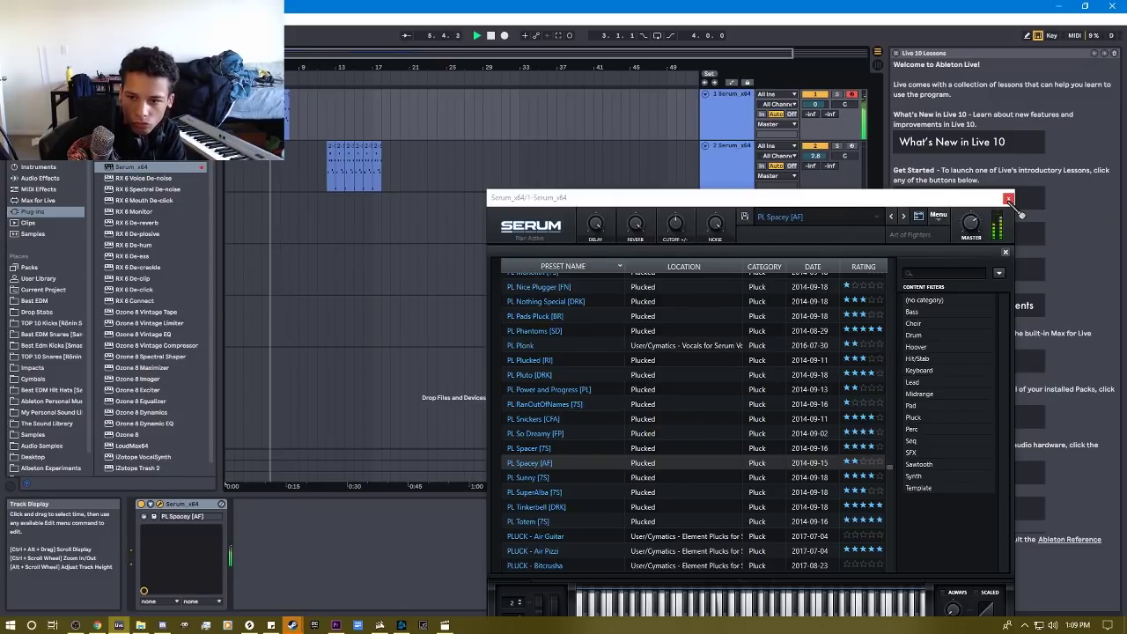
{"action": "left_click", "coordinate": [1010, 201]}
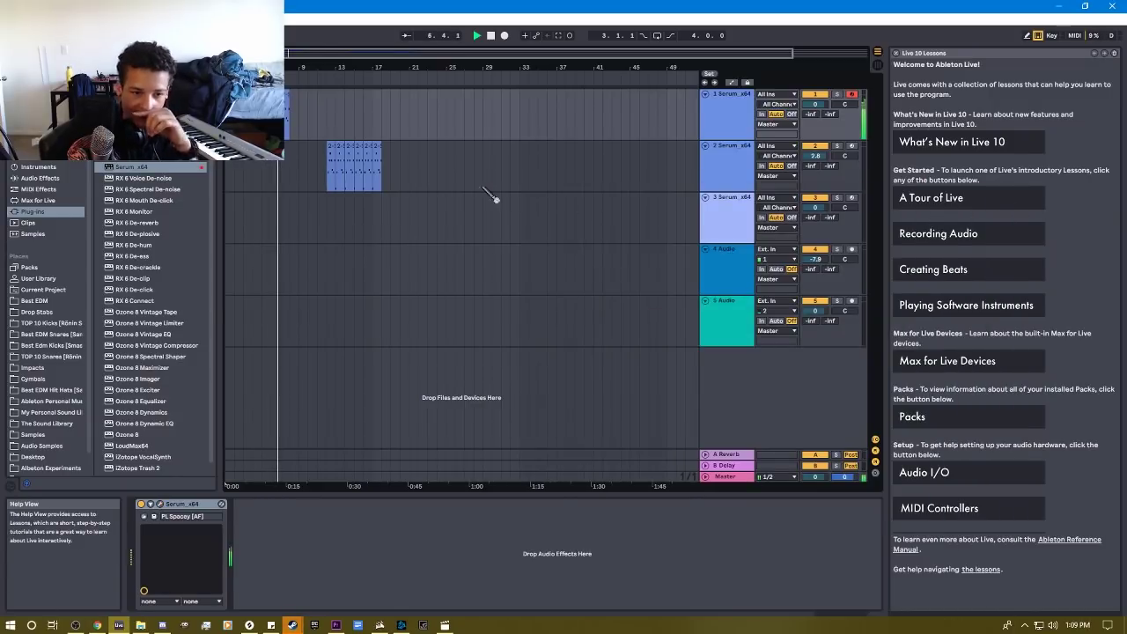
Step: Lengthen the pluck clip on track 1 and select the third Serum track
{"action": "left_click_drag", "start_coordinate": [287, 106], "coordinate": [317, 106]}
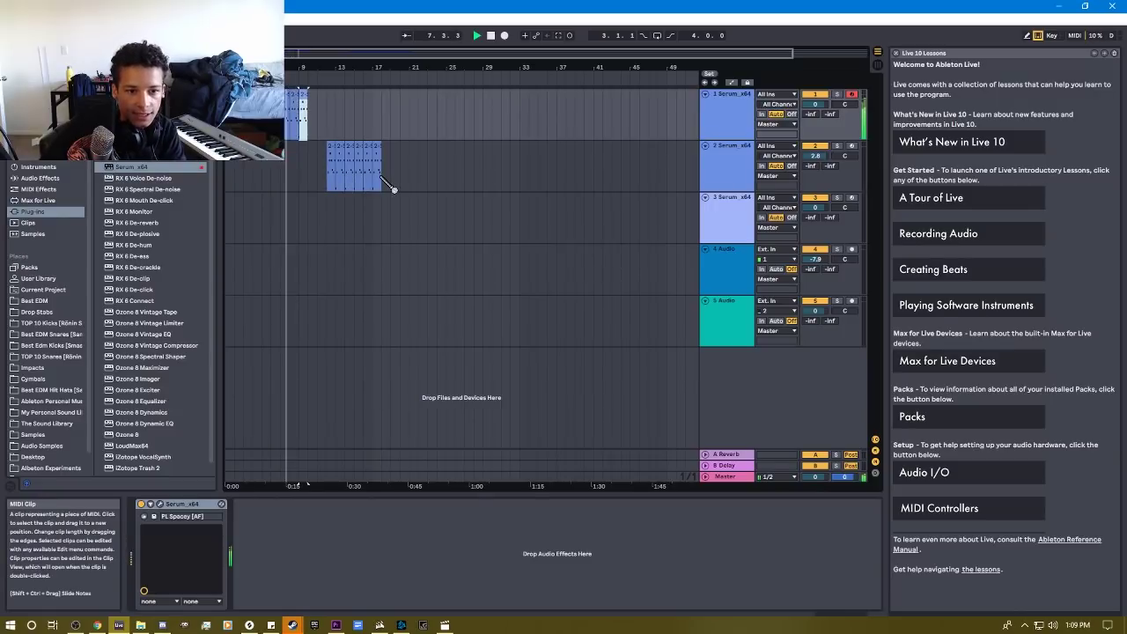
{"action": "key", "text": "space"}
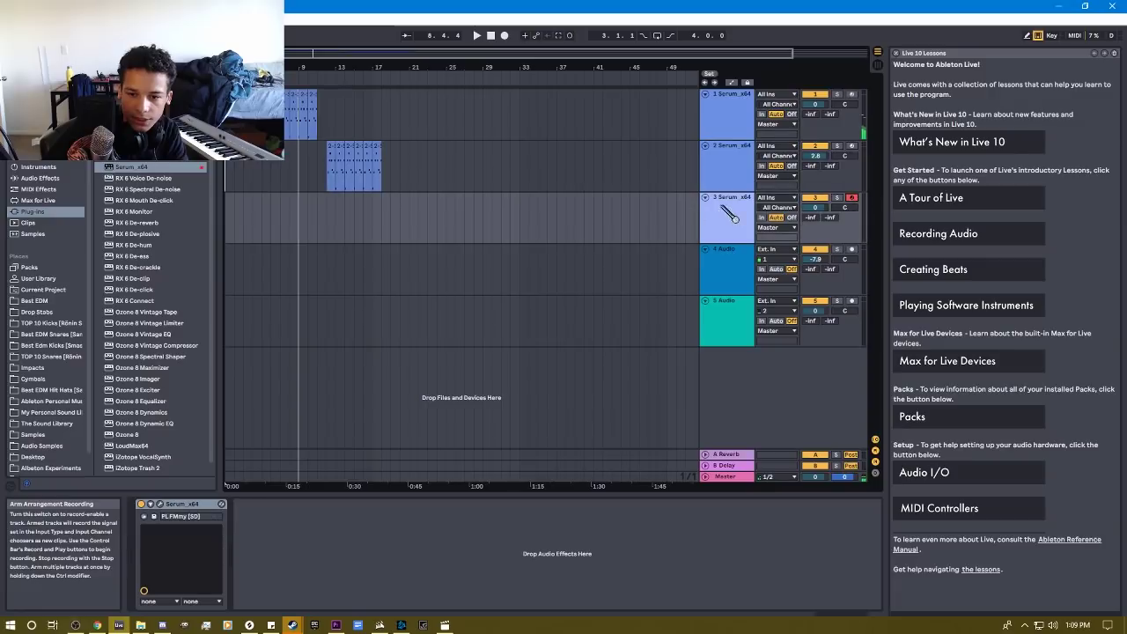
{"action": "left_click", "coordinate": [458, 218]}
Step: Audition BA bass presets in track 3's Serum, settling on Bass - Low Bass 1
{"action": "double_click", "coordinate": [167, 506]}
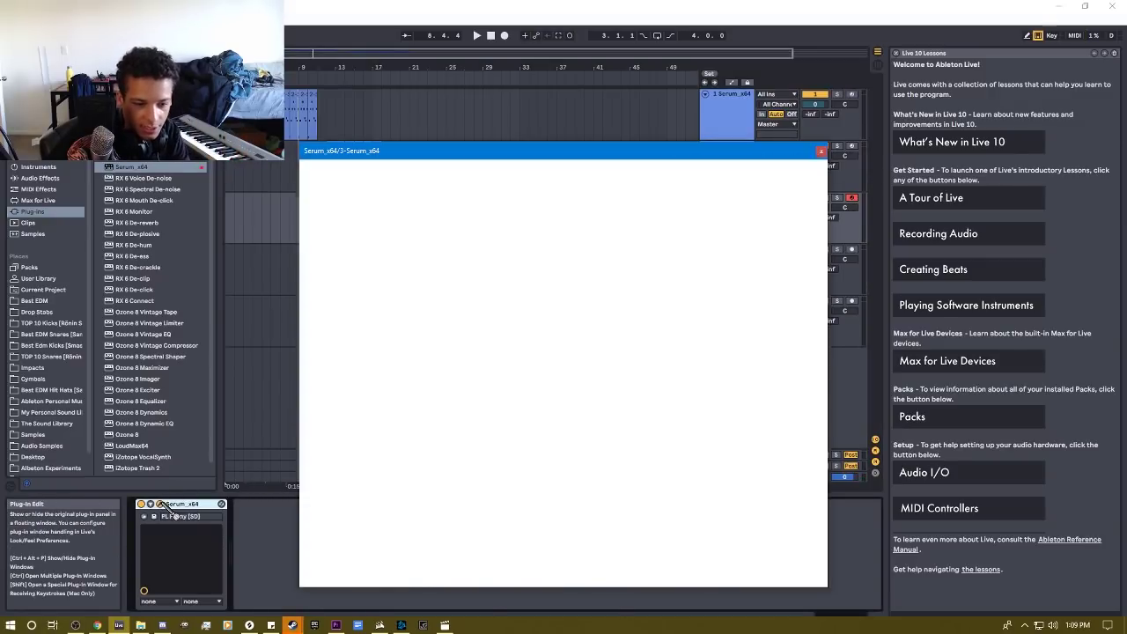
{"action": "left_click", "coordinate": [740, 169]}
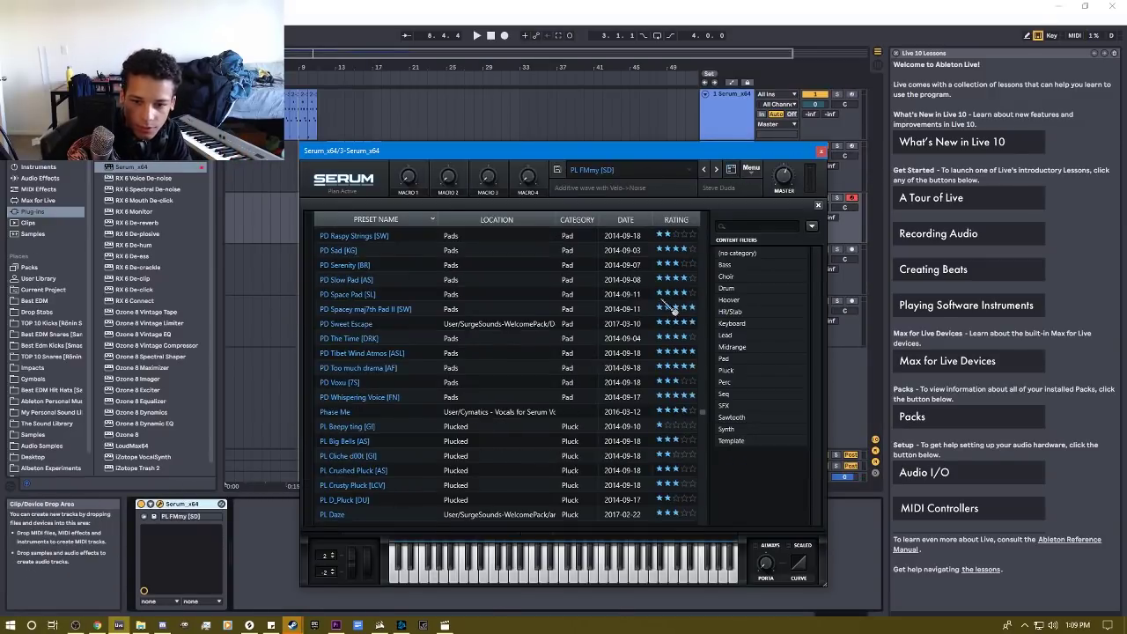
{"action": "scroll", "coordinate": [713, 410], "scroll_direction": "up", "scroll_amount": 5}
{"action": "scroll", "coordinate": [705, 277], "scroll_direction": "up", "scroll_amount": 10}
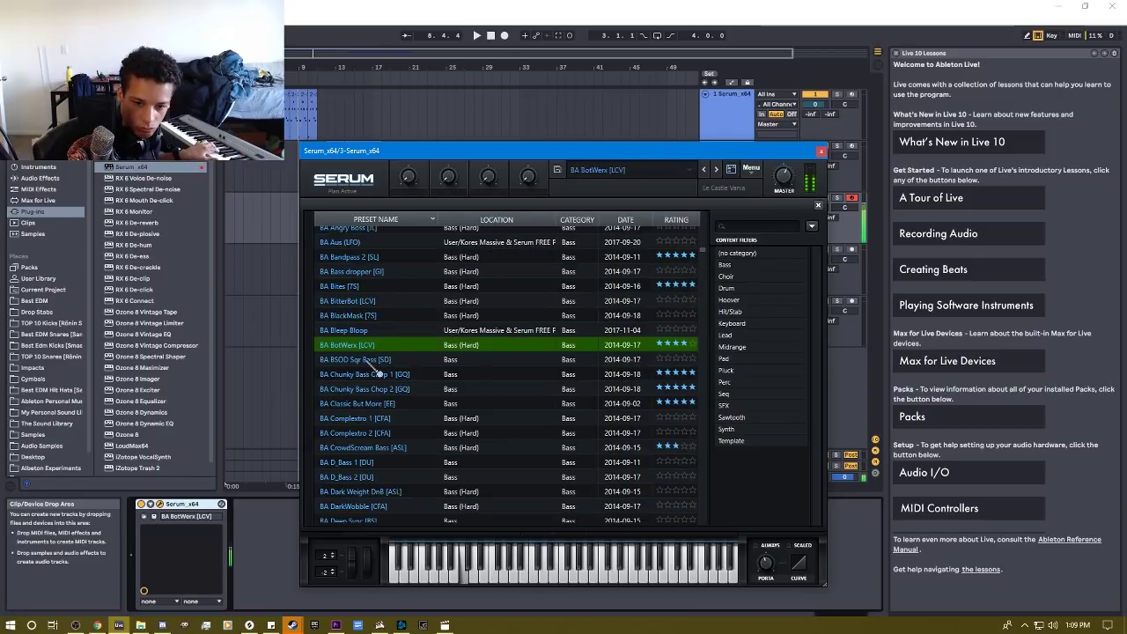
{"action": "left_click", "coordinate": [357, 359]}
{"action": "left_click", "coordinate": [387, 375]}
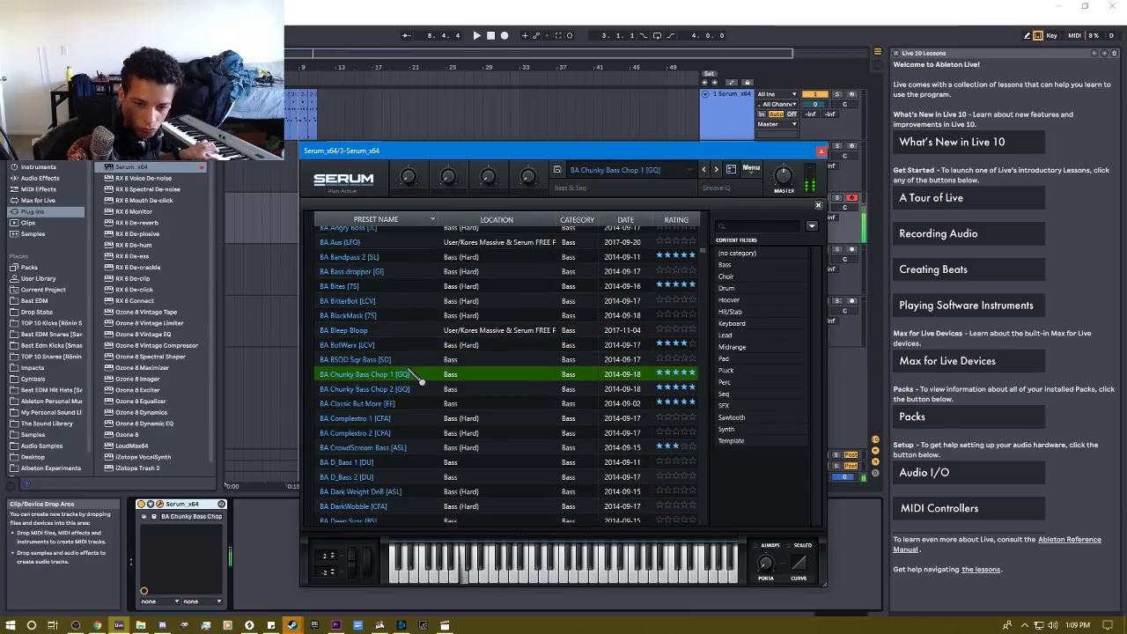
{"action": "left_click", "coordinate": [387, 389]}
{"action": "left_click", "coordinate": [370, 257]}
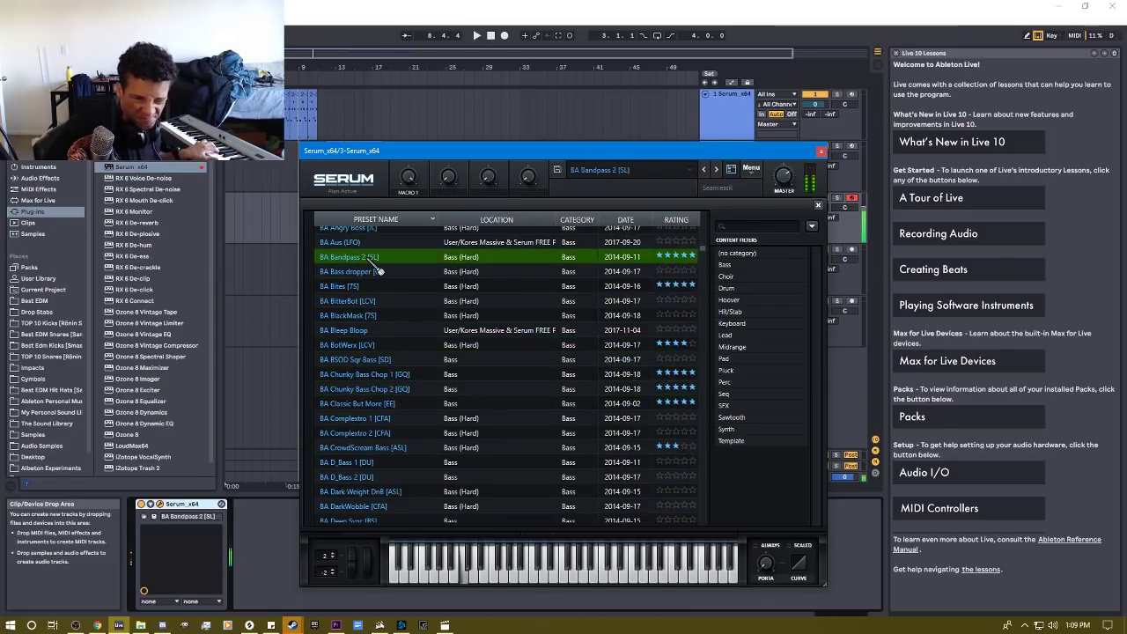
{"action": "left_click", "coordinate": [365, 301]}
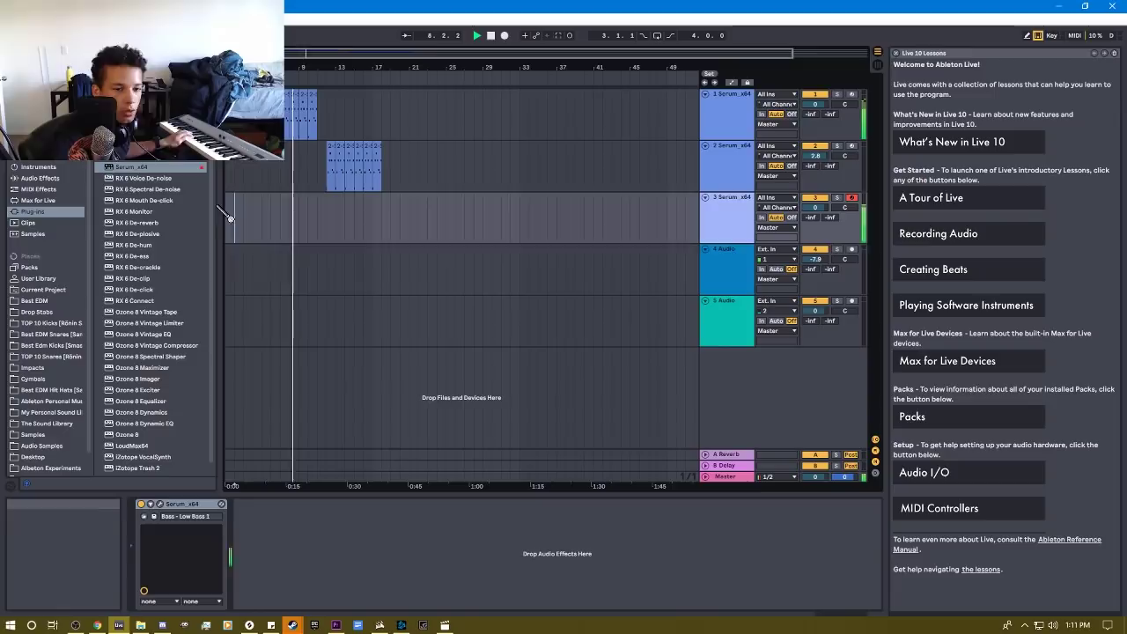
Step: Record a bass part on track 3, switch track 2 to PL Sunny [7S], and add a MIDI track
{"action": "key", "text": "F9"}
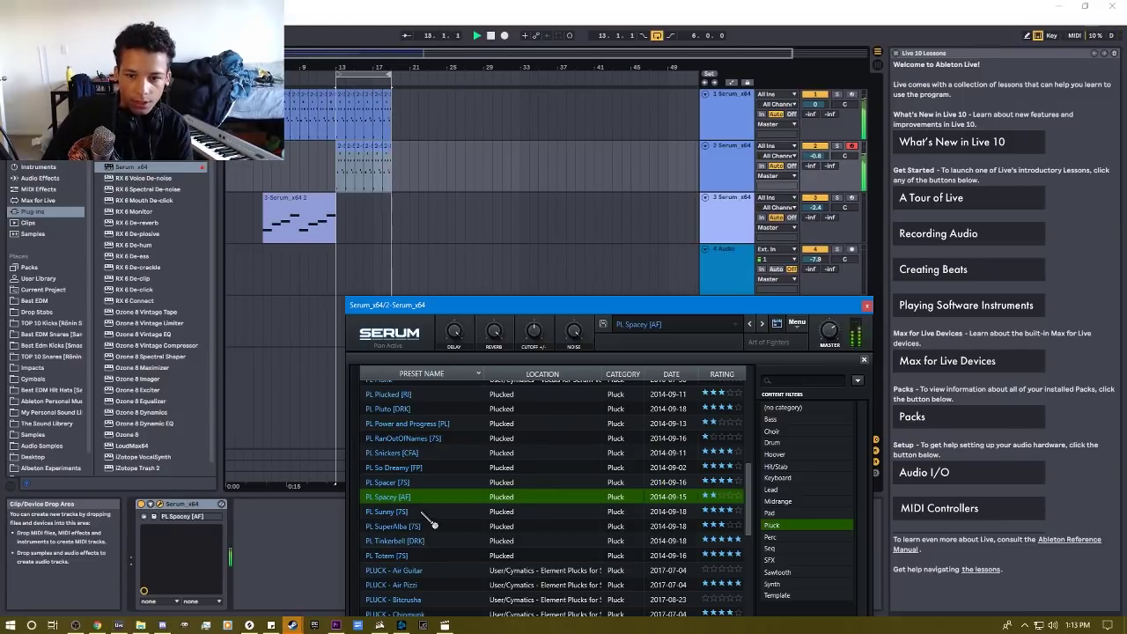
{"action": "left_click", "coordinate": [391, 511]}
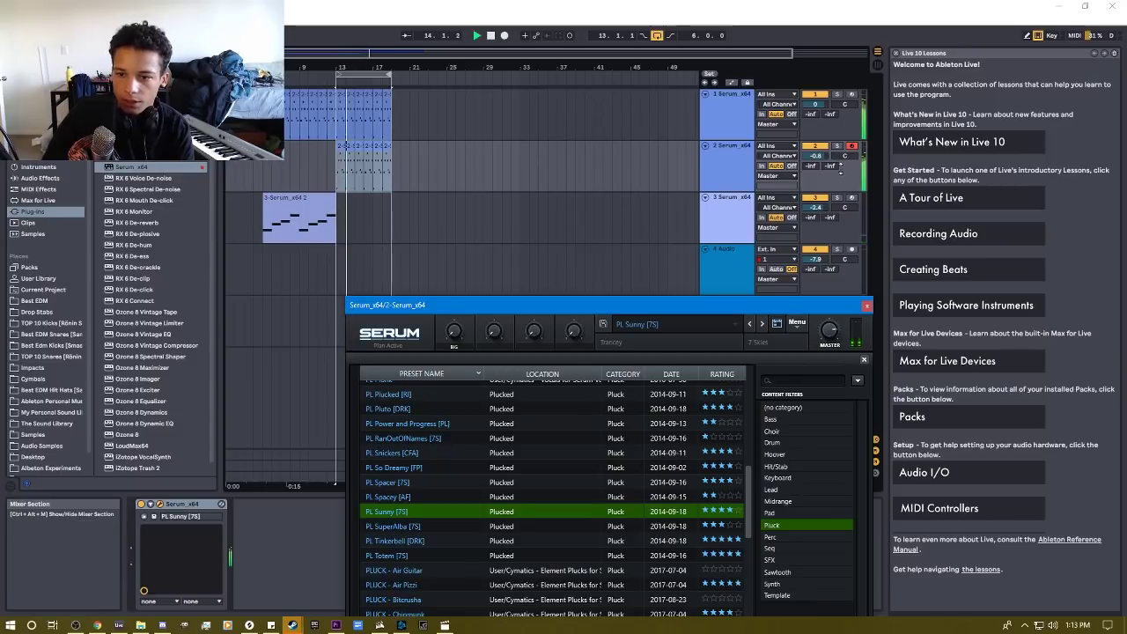
{"action": "left_click", "coordinate": [625, 421]}
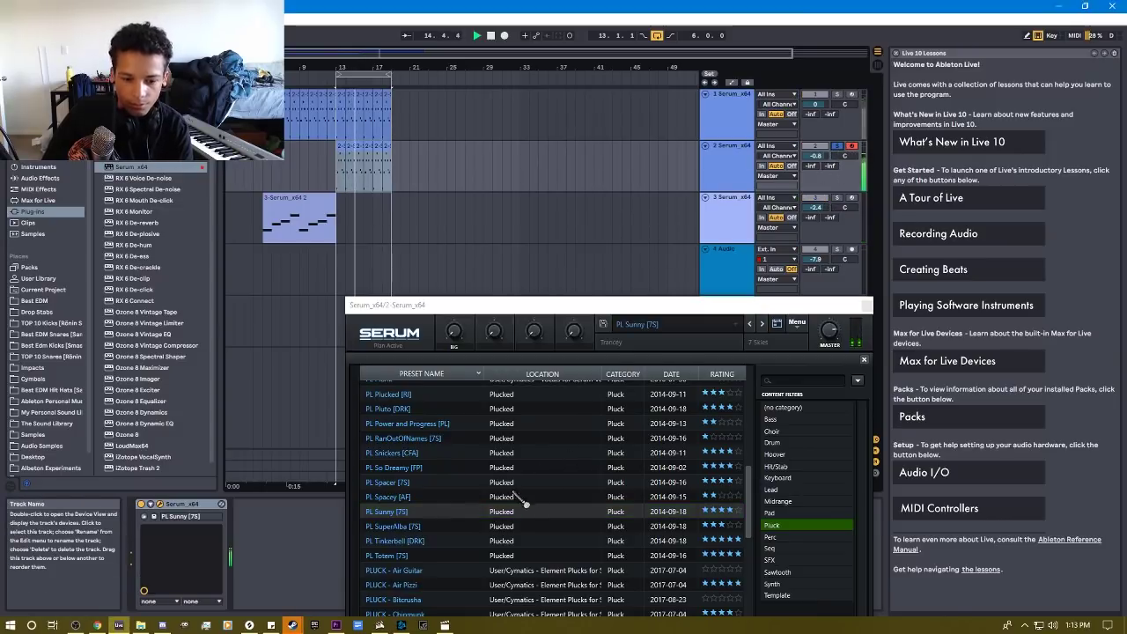
{"action": "key", "text": "ctrl+shift+t"}
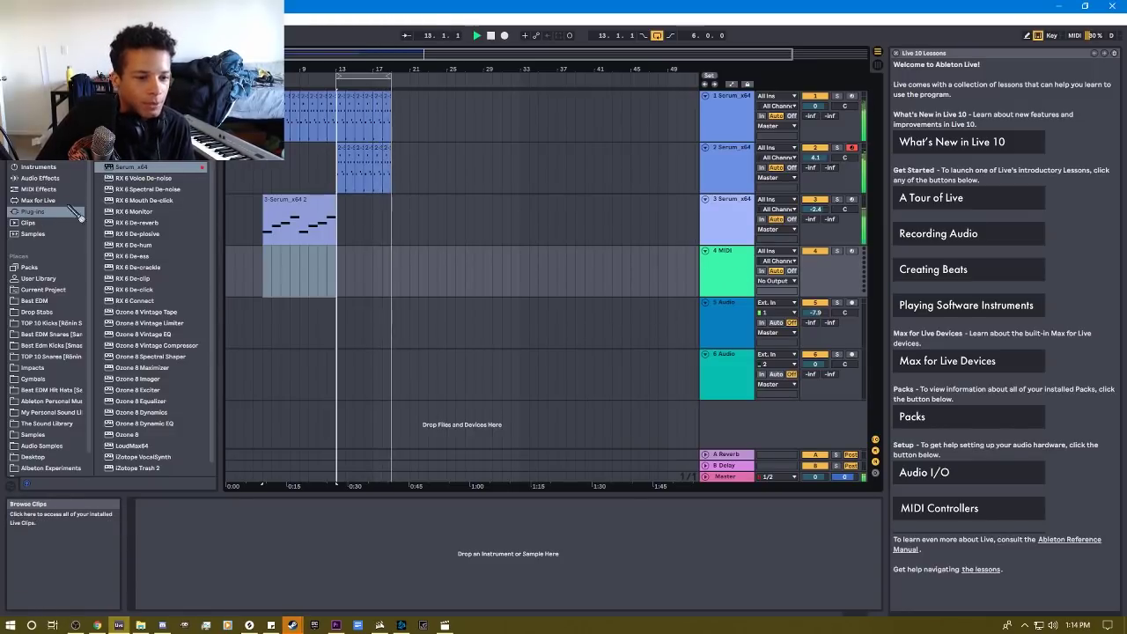
Step: Load Impulse onto the new MIDI track and browse the TOP 10 Kicks folder
{"action": "left_click", "coordinate": [38, 167]}
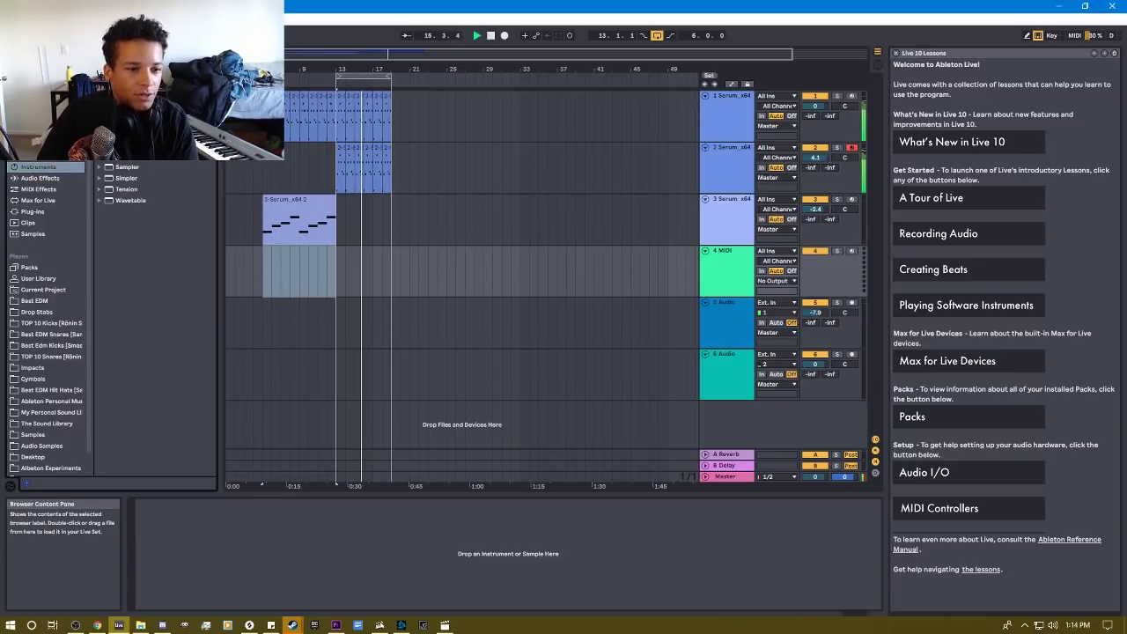
{"action": "left_click_drag", "start_coordinate": [663, 302], "coordinate": [663, 273]}
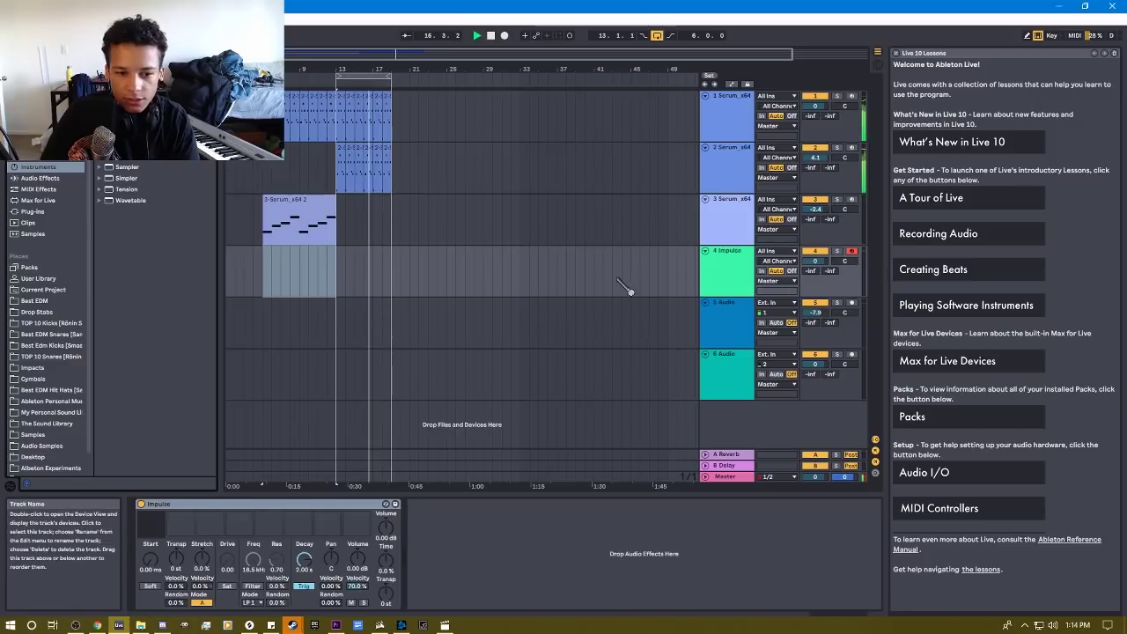
{"action": "left_click", "coordinate": [35, 300]}
{"action": "left_click", "coordinate": [49, 322]}
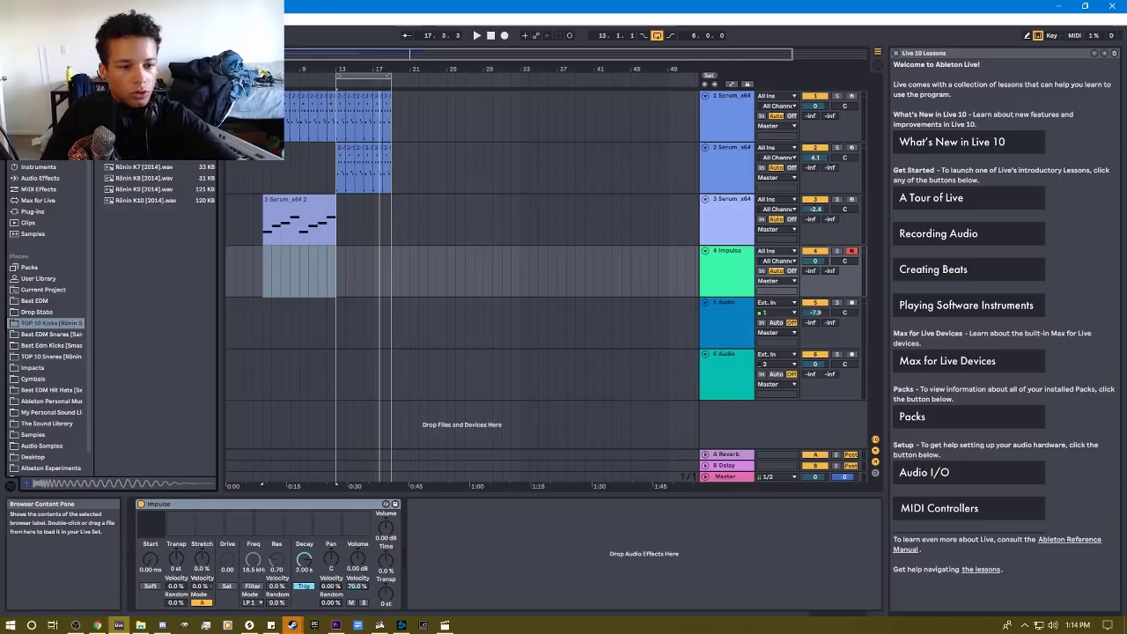
Step: Put a Ronin kick on Impulse's first pad, lower its volume, and record a kick pattern
{"action": "left_click", "coordinate": [340, 230]}
{"action": "left_click_drag", "start_coordinate": [350, 273], "coordinate": [264, 273]}
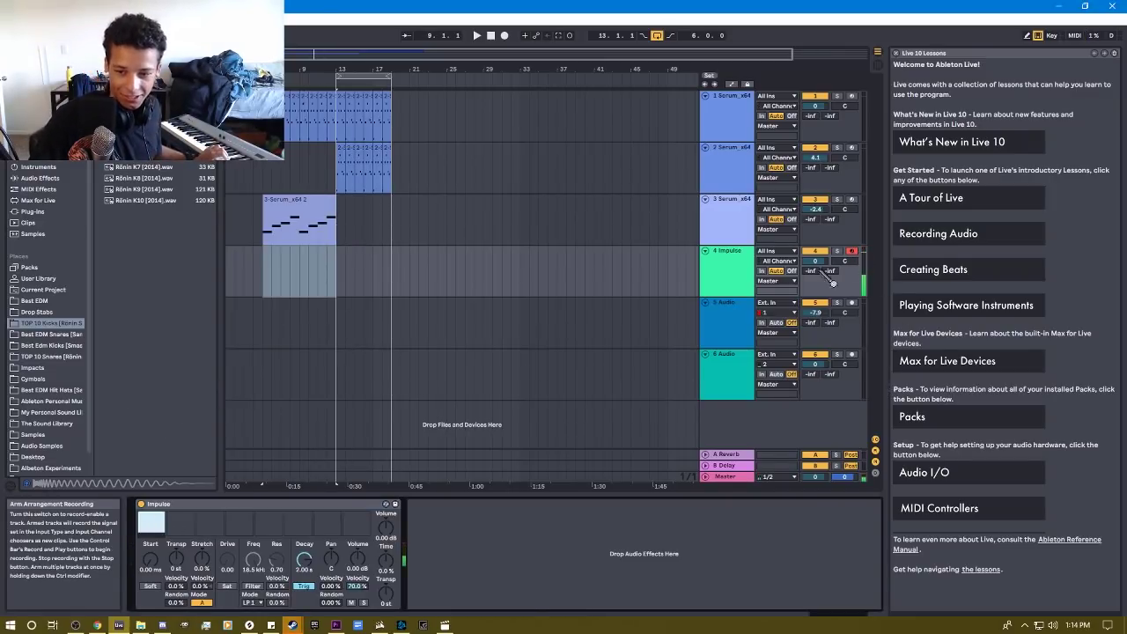
{"action": "left_click_drag", "start_coordinate": [817, 261], "coordinate": [817, 271]}
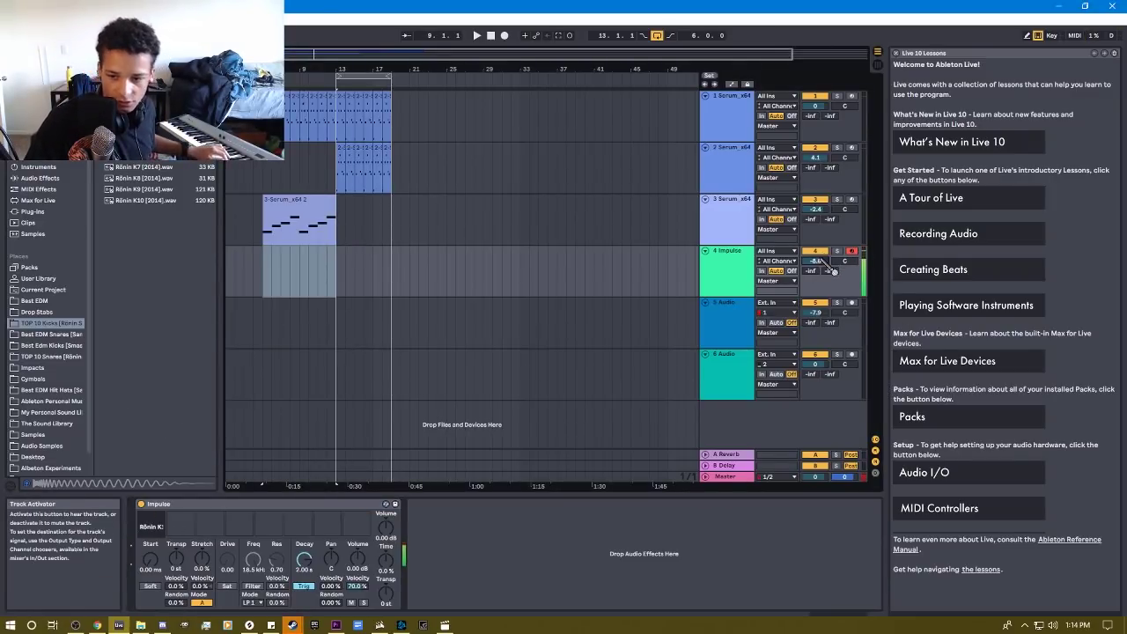
{"action": "key", "text": "space"}
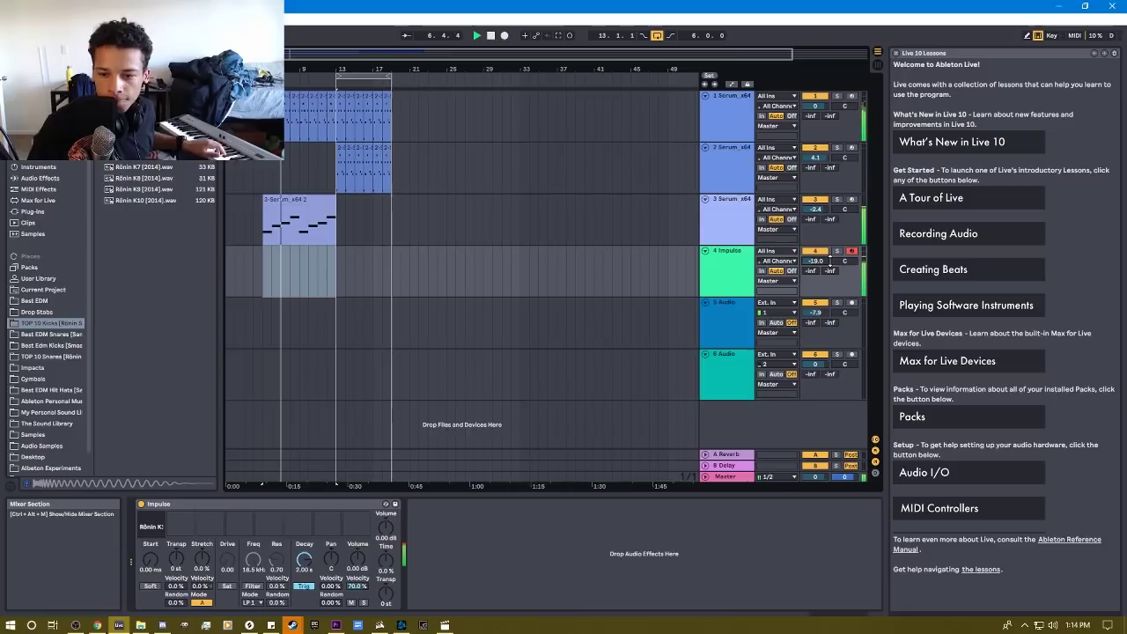
{"action": "left_click_drag", "start_coordinate": [832, 270], "coordinate": [832, 264]}
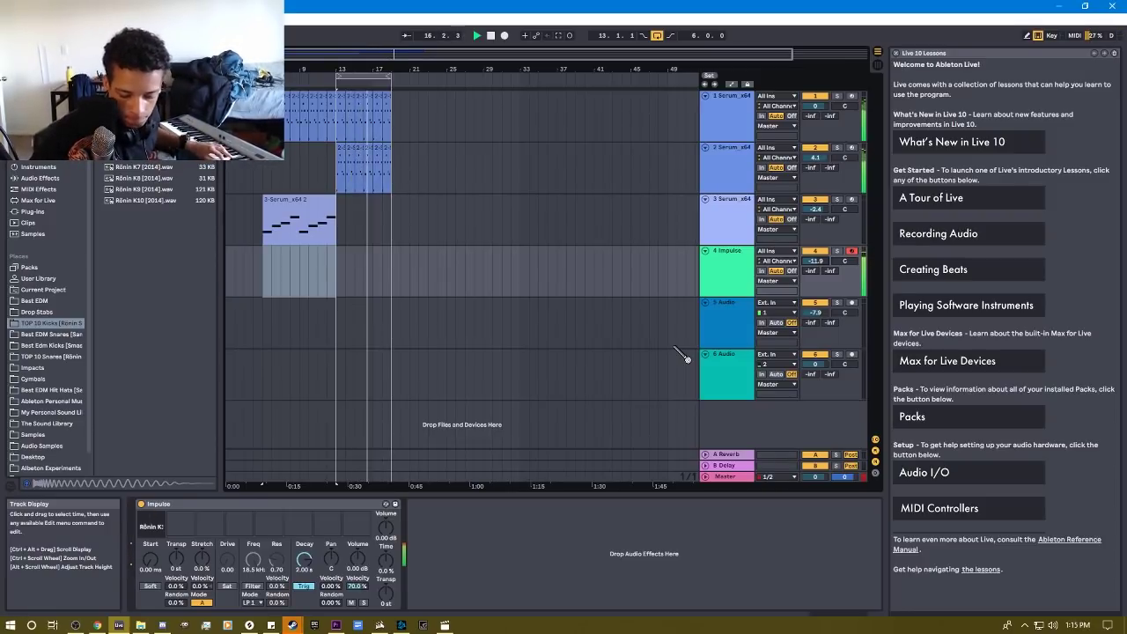
{"action": "key", "text": "F9"}
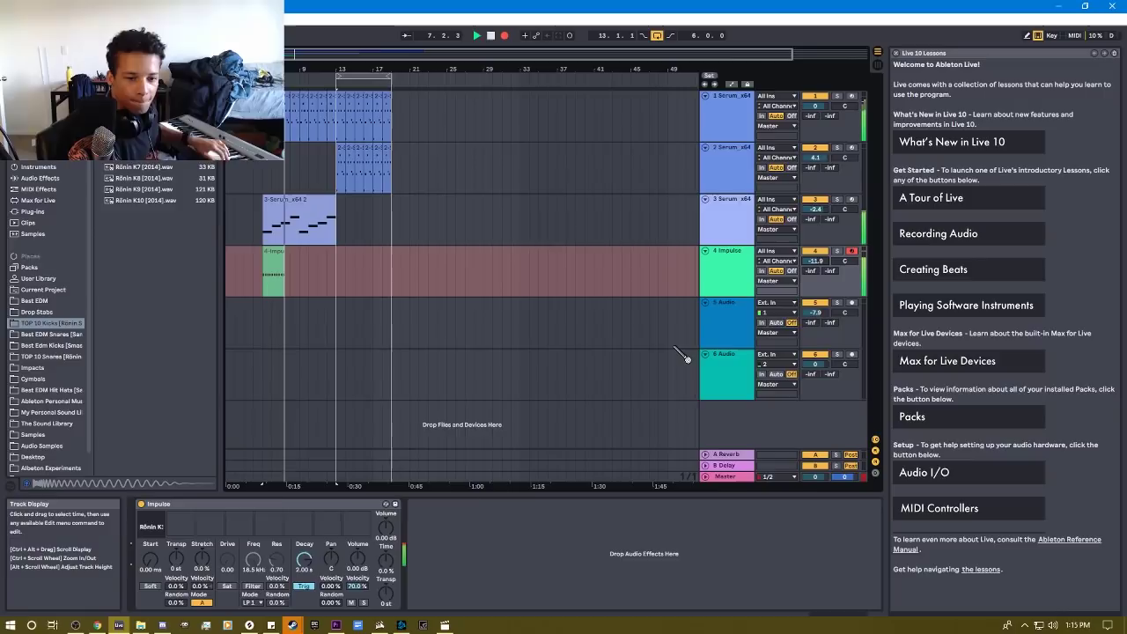
{"action": "key", "text": "F9"}
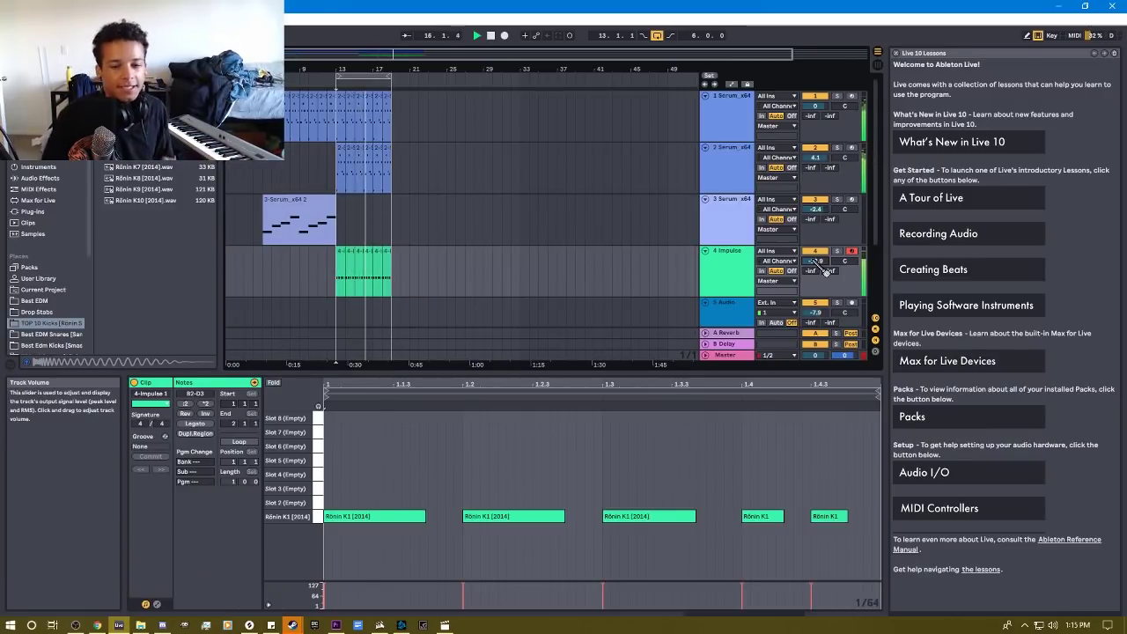
Step: Move and duplicate the Serum clip on track 3, and add a riser sample on an audio track
{"action": "left_click_drag", "start_coordinate": [317, 220], "coordinate": [385, 231]}
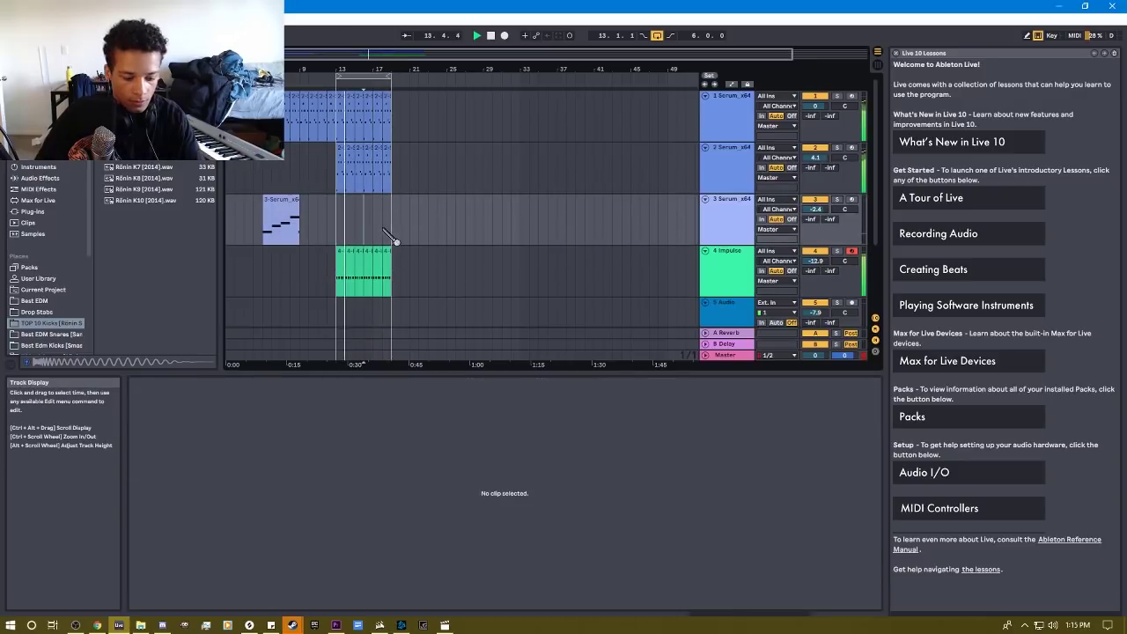
{"action": "left_click", "coordinate": [352, 236]}
{"action": "left_click", "coordinate": [298, 224]}
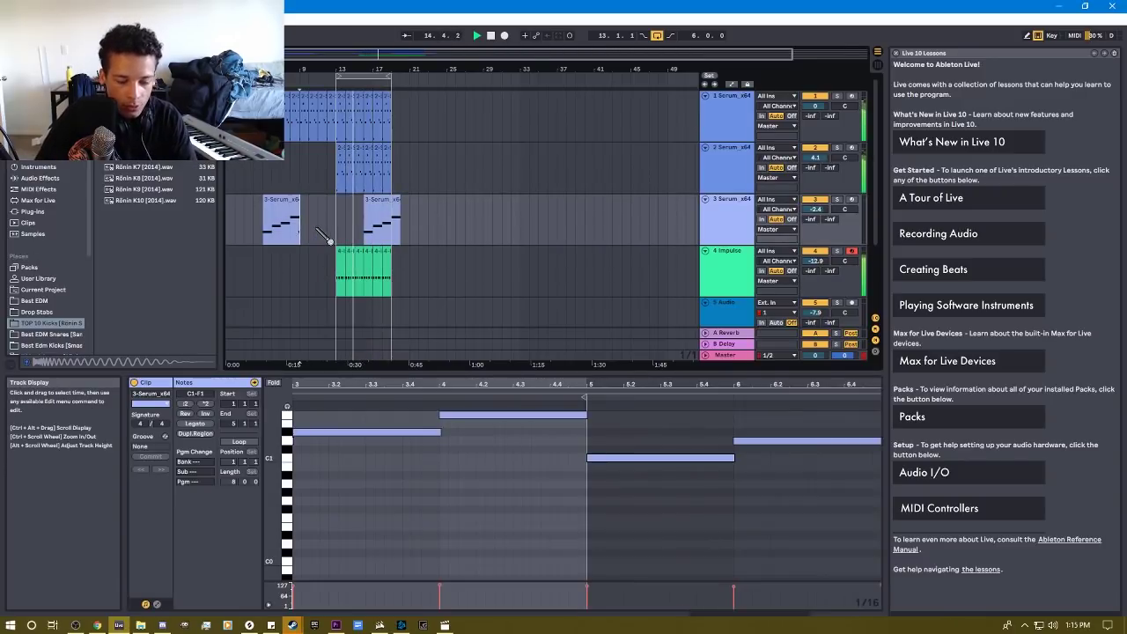
{"action": "key", "text": "ctrl+d"}
{"action": "left_click", "coordinate": [255, 264]}
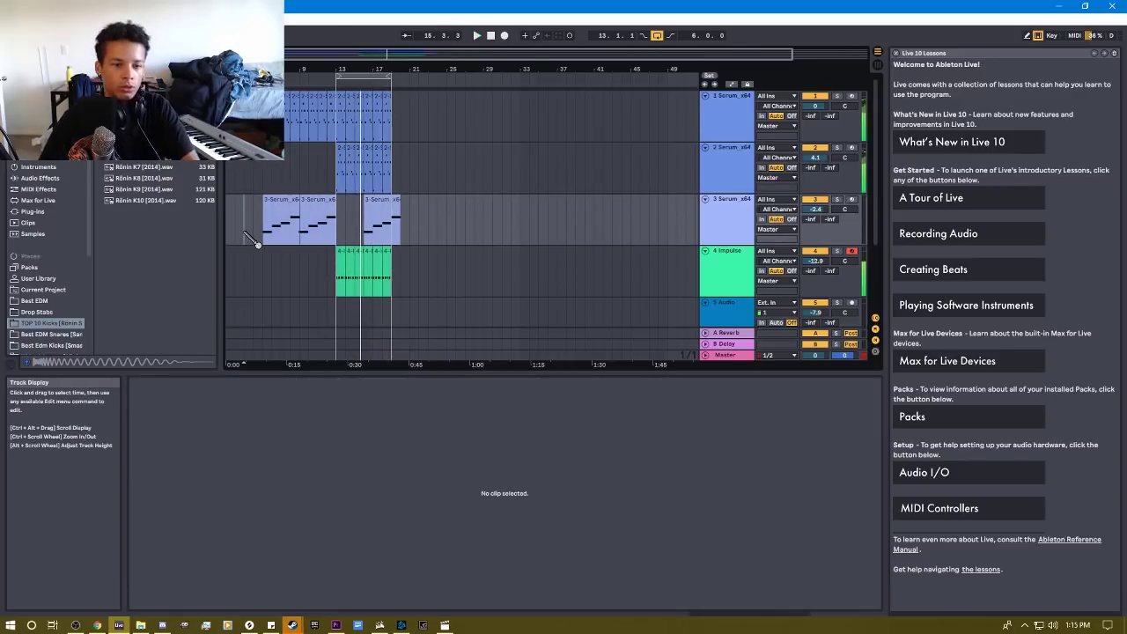
{"action": "mouse_move", "coordinate": [132, 178]}
{"action": "left_mouse_down"}
{"action": "mouse_move", "coordinate": [281, 251]}
{"action": "mouse_move", "coordinate": [260, 287]}
{"action": "left_mouse_up"}
Step: Play back the riser and delete the small Serum clip near bar 19
{"action": "key", "text": "space"}
{"action": "scroll", "coordinate": [330, 257], "scroll_direction": "up", "scroll_amount": 1}
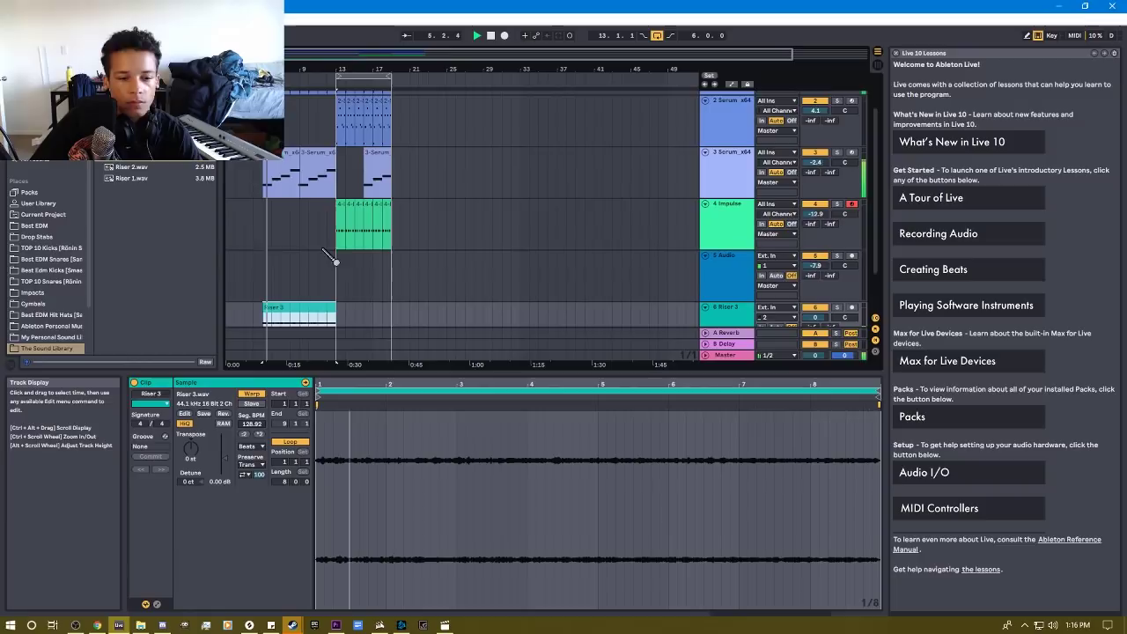
{"action": "scroll", "coordinate": [326, 264], "scroll_direction": "up", "scroll_amount": 1}
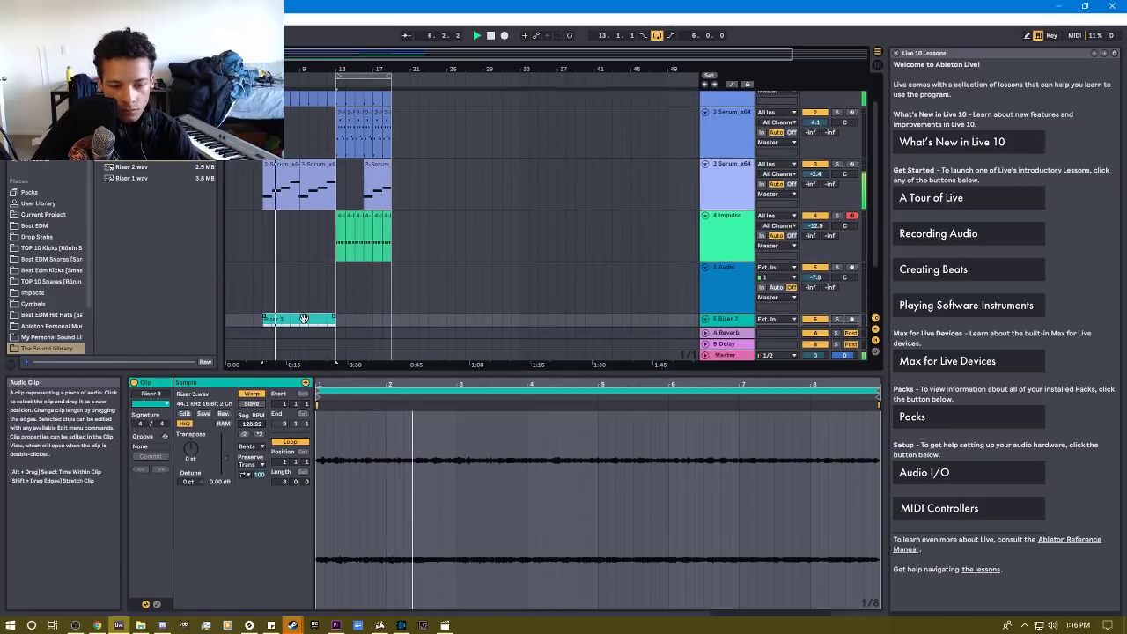
{"action": "scroll", "coordinate": [304, 319], "scroll_direction": "up", "scroll_amount": 1}
{"action": "scroll", "coordinate": [343, 265], "scroll_direction": "up", "scroll_amount": 1}
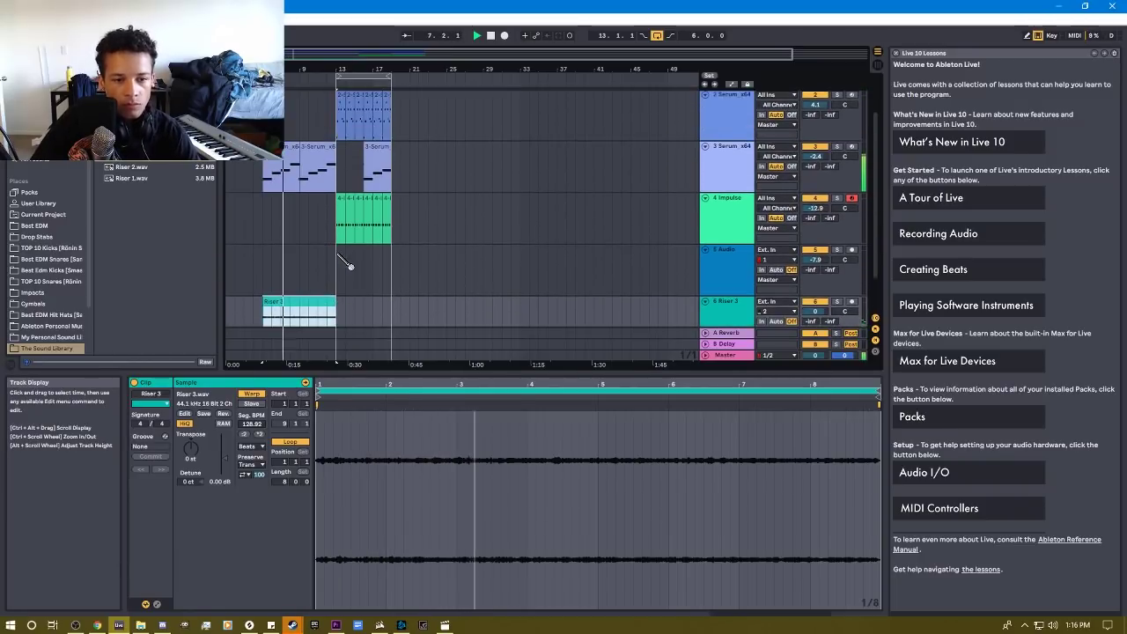
{"action": "scroll", "coordinate": [352, 259], "scroll_direction": "down", "scroll_amount": 1}
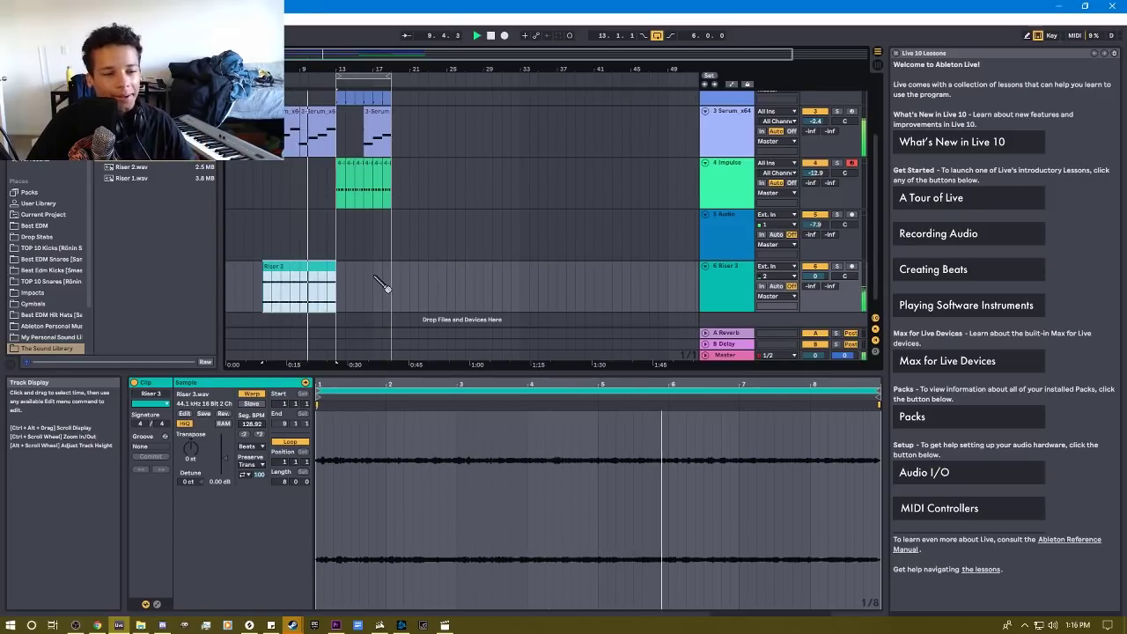
{"action": "scroll", "coordinate": [383, 283], "scroll_direction": "up", "scroll_amount": 2}
{"action": "scroll", "coordinate": [387, 295], "scroll_direction": "up", "scroll_amount": 2}
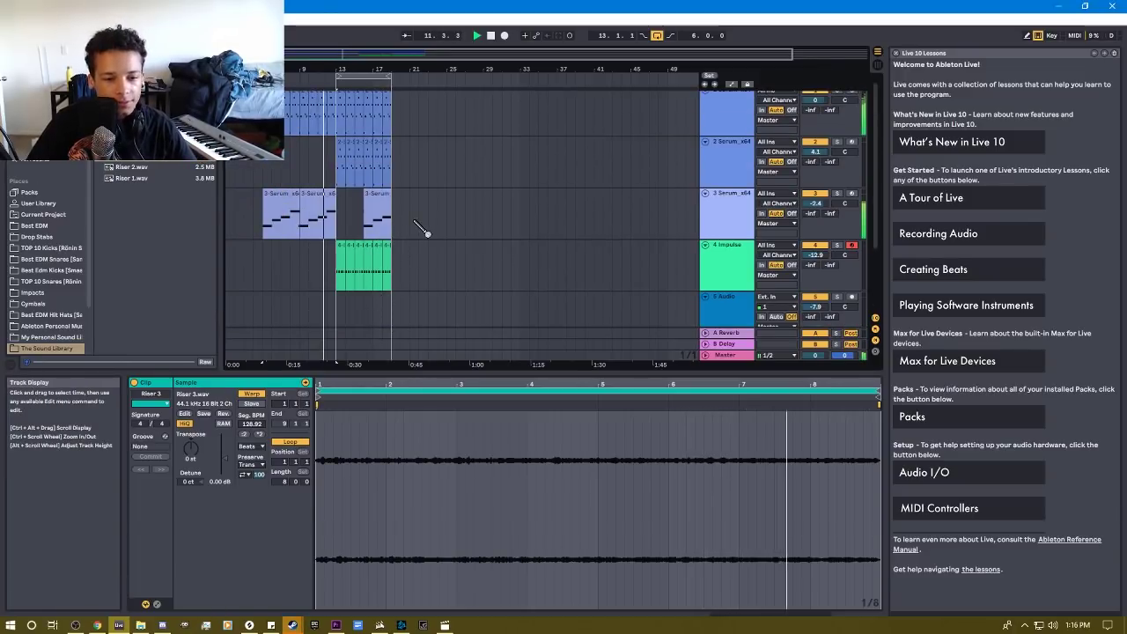
{"action": "scroll", "coordinate": [423, 228], "scroll_direction": "down", "scroll_amount": 1}
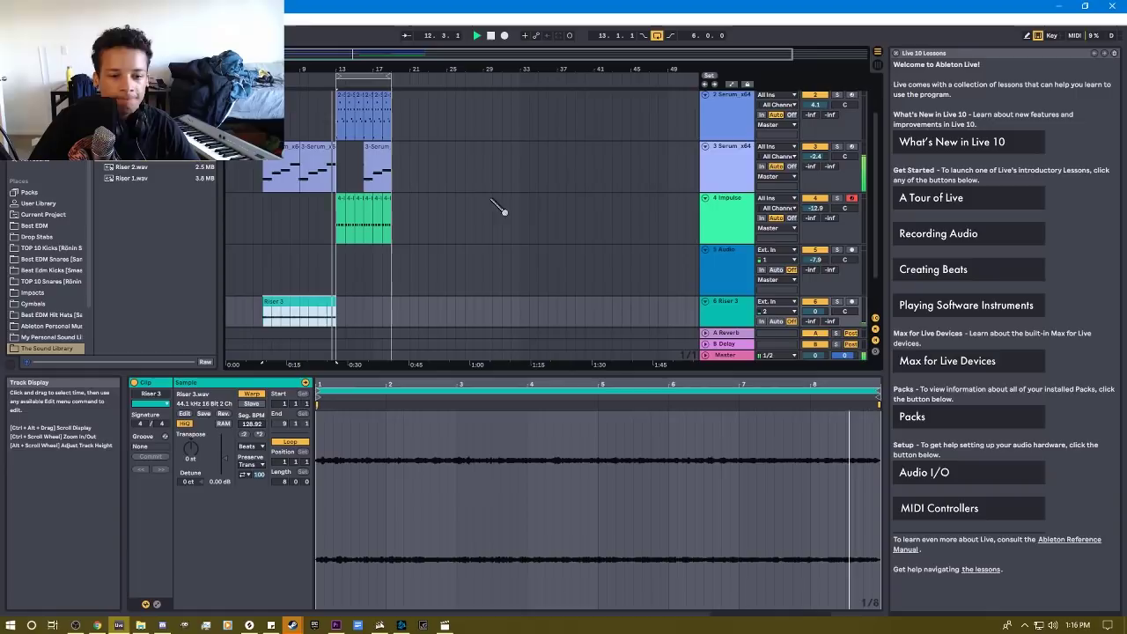
{"action": "scroll", "coordinate": [409, 285], "scroll_direction": "down", "scroll_amount": 1}
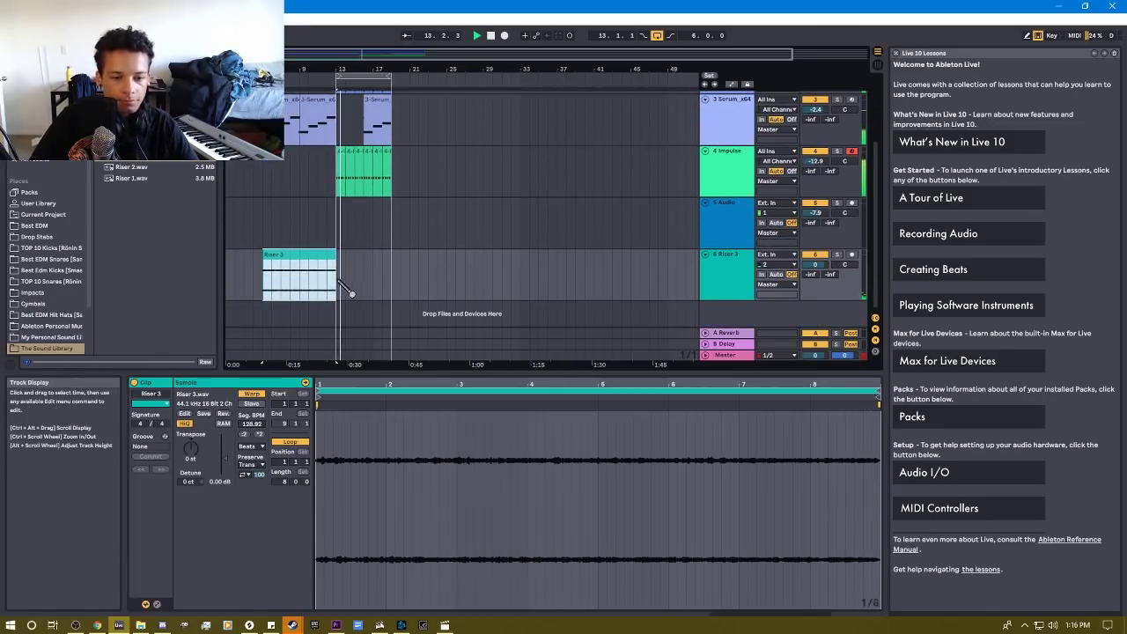
{"action": "scroll", "coordinate": [374, 222], "scroll_direction": "up", "scroll_amount": 2}
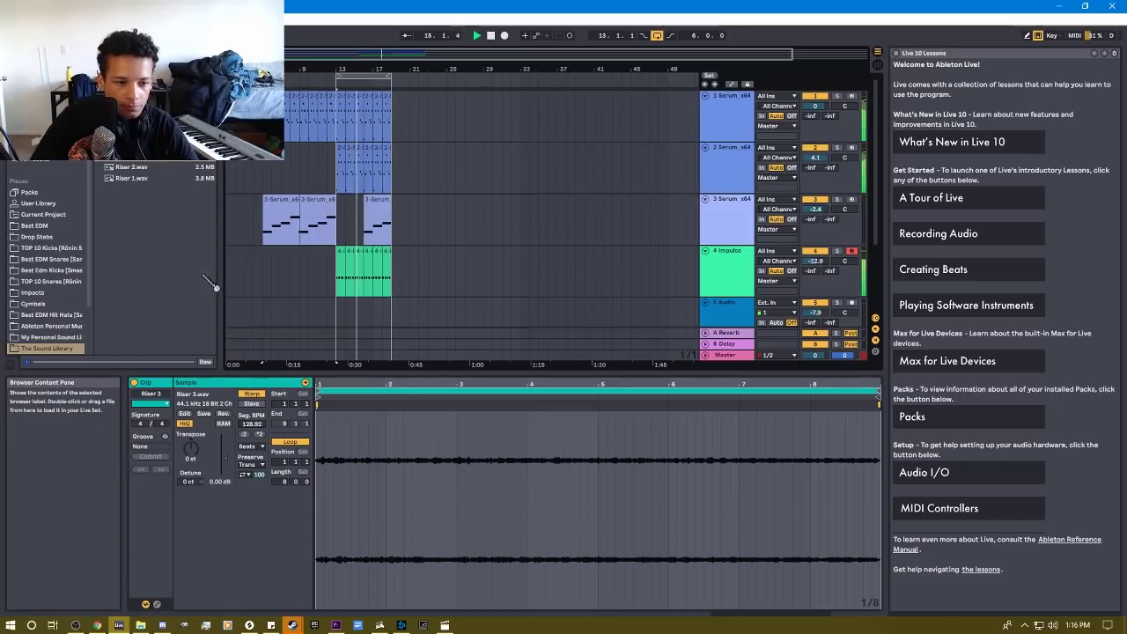
{"action": "scroll", "coordinate": [377, 229], "scroll_direction": "down", "scroll_amount": 2}
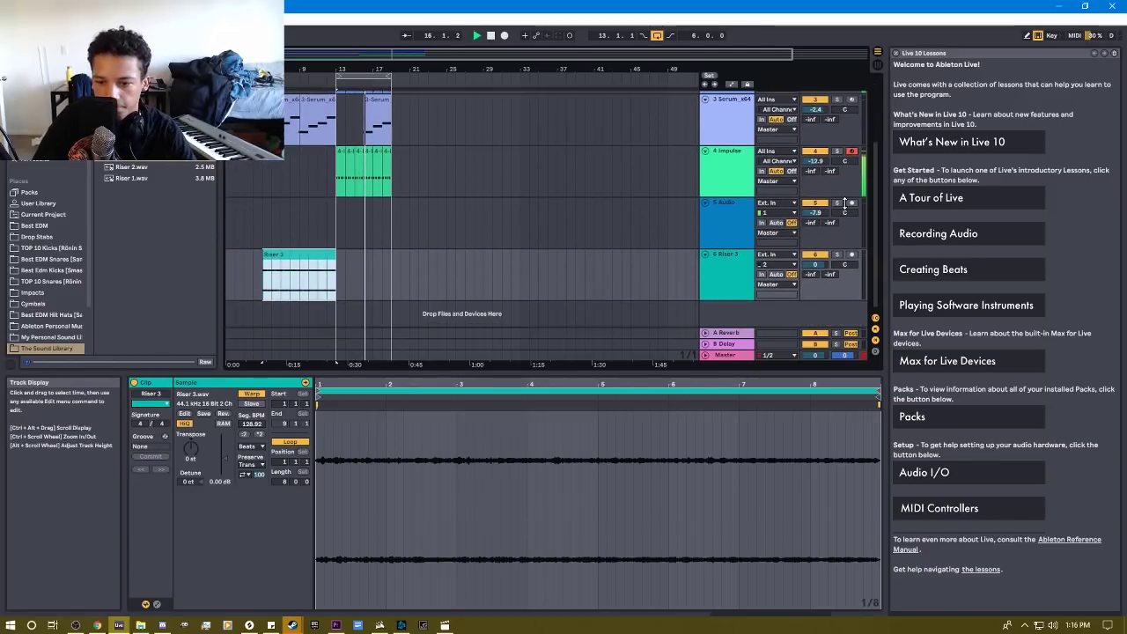
{"action": "right_click", "coordinate": [729, 273]}
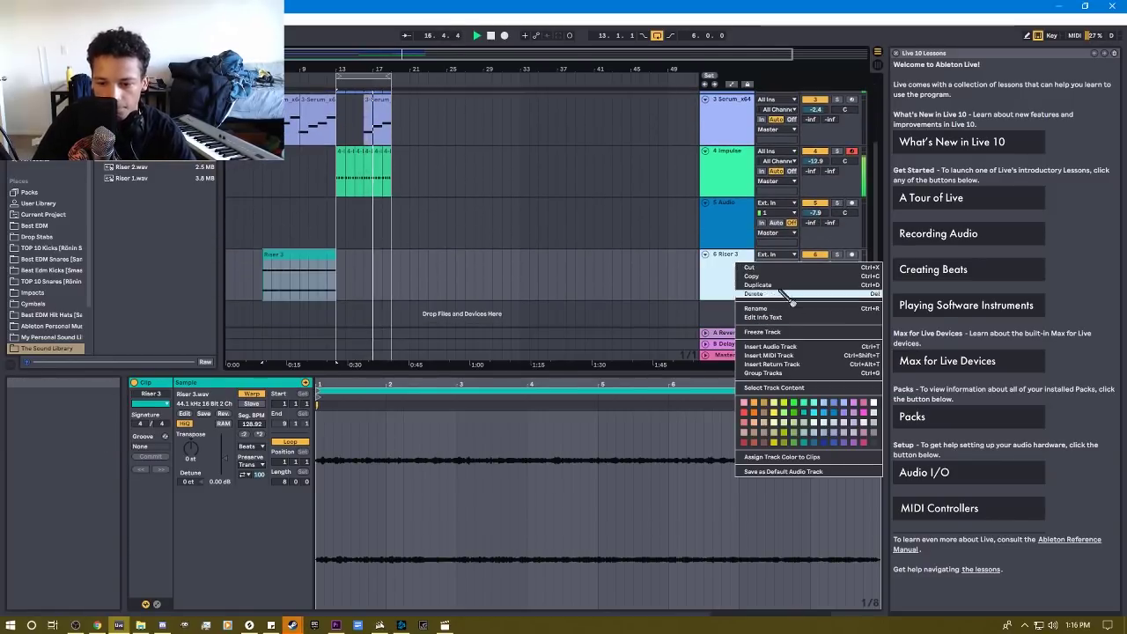
{"action": "left_click", "coordinate": [432, 266]}
{"action": "scroll", "coordinate": [420, 224], "scroll_direction": "up", "scroll_amount": 1}
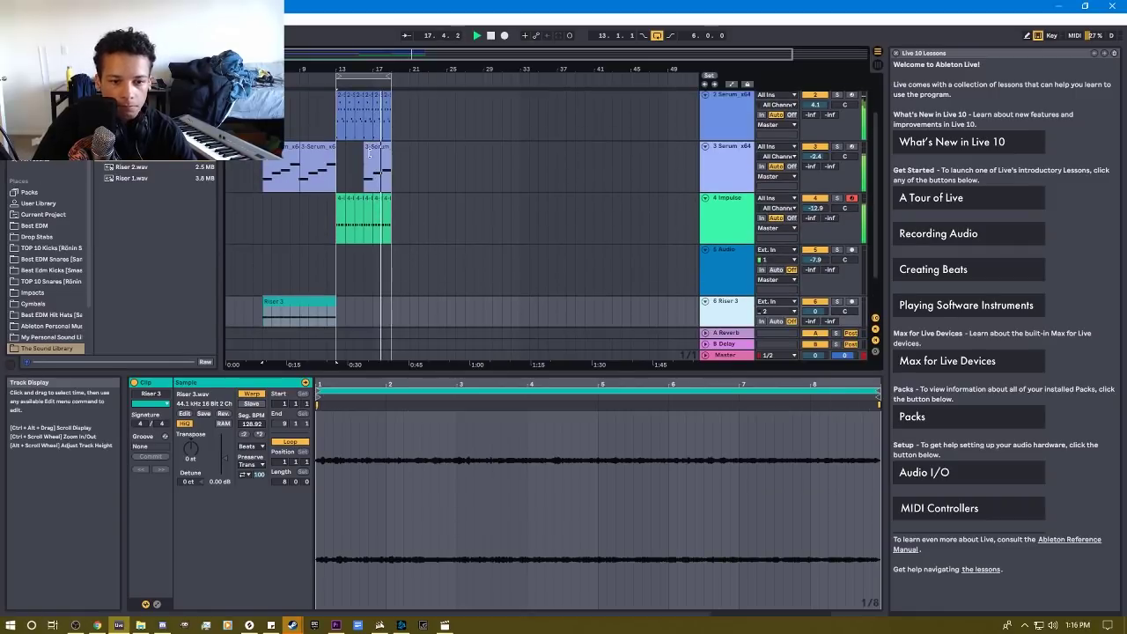
{"action": "left_click", "coordinate": [374, 167]}
{"action": "key", "text": "Delete"}
Step: Extend the Impulse kick clip to about bar 21 and view the Serum clip's notes
{"action": "left_click", "coordinate": [317, 172]}
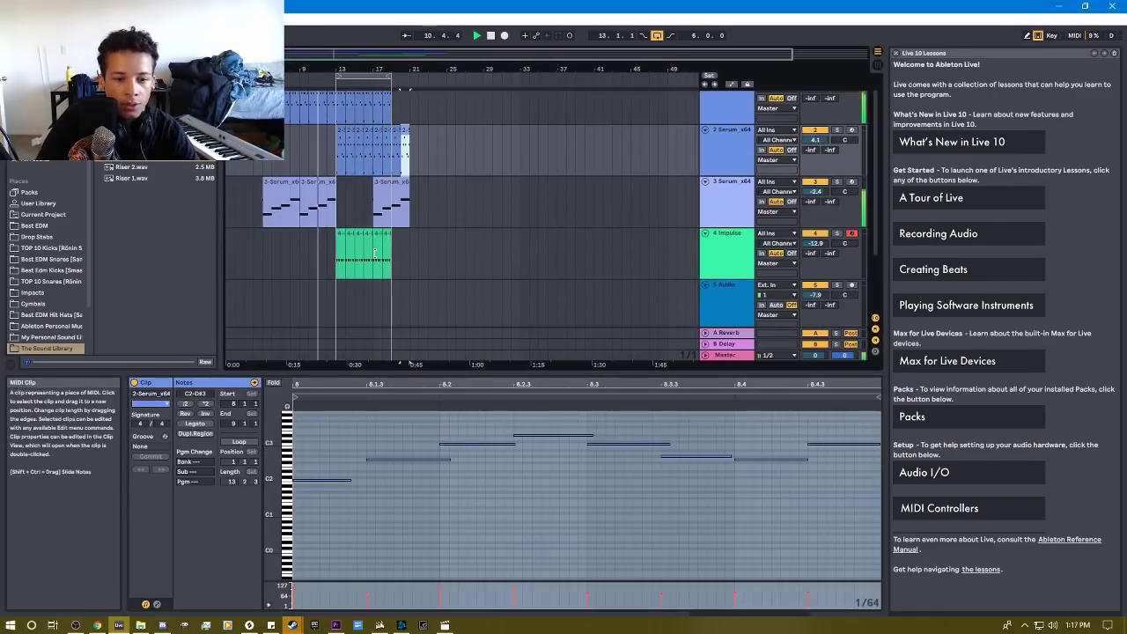
{"action": "left_click", "coordinate": [528, 264]}
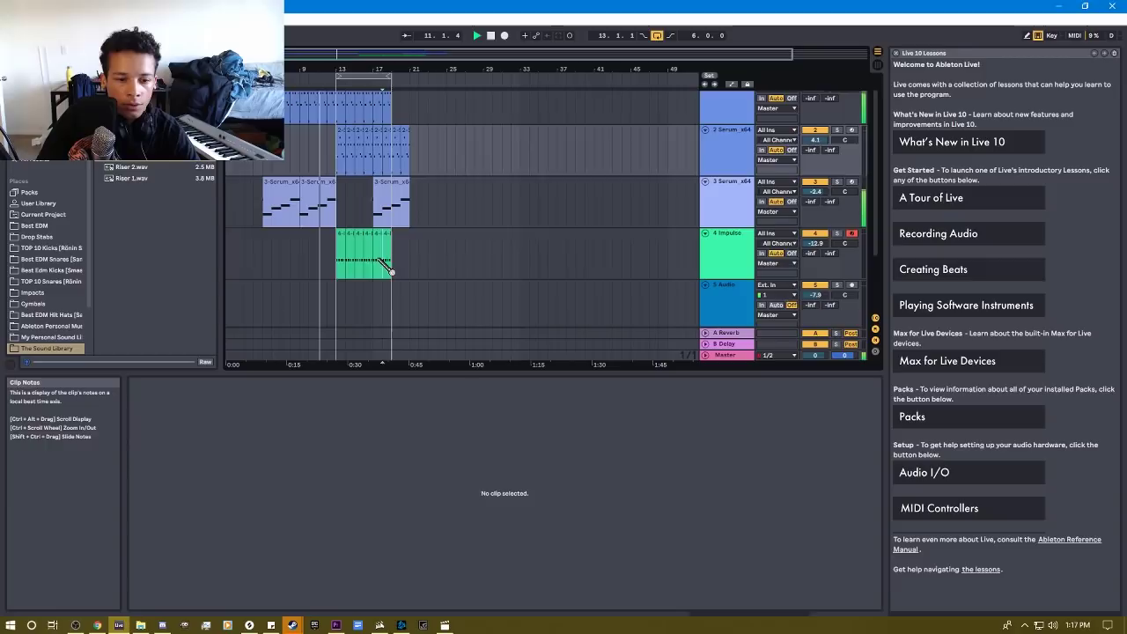
{"action": "left_click_drag", "start_coordinate": [385, 263], "coordinate": [407, 262]}
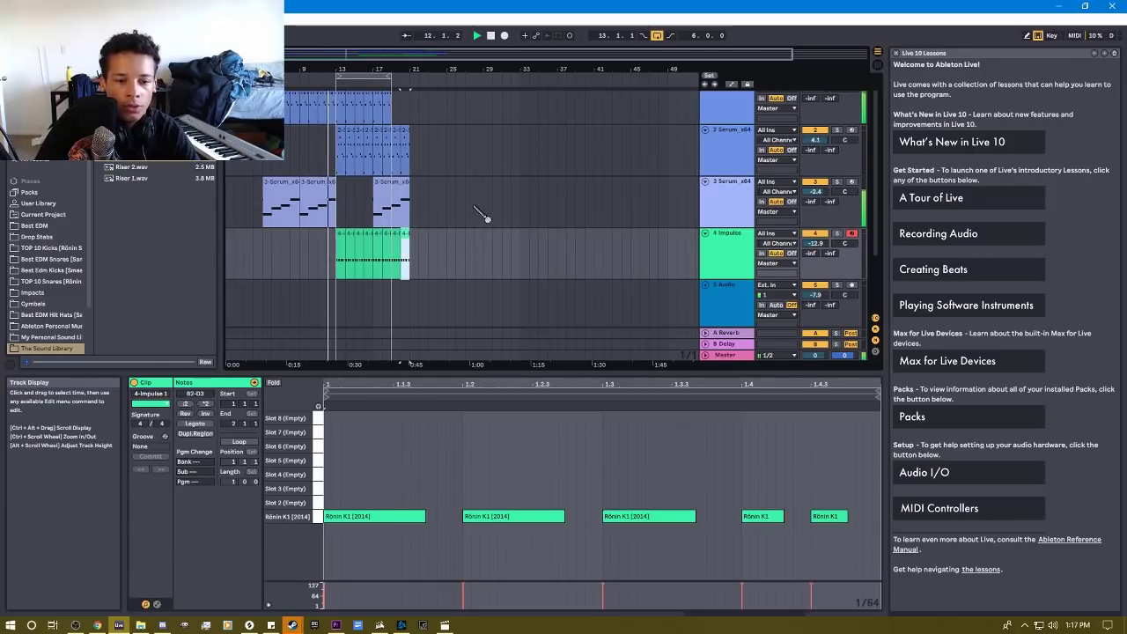
{"action": "scroll", "coordinate": [397, 177], "scroll_direction": "down", "scroll_amount": 3}
{"action": "left_click", "coordinate": [392, 141]}
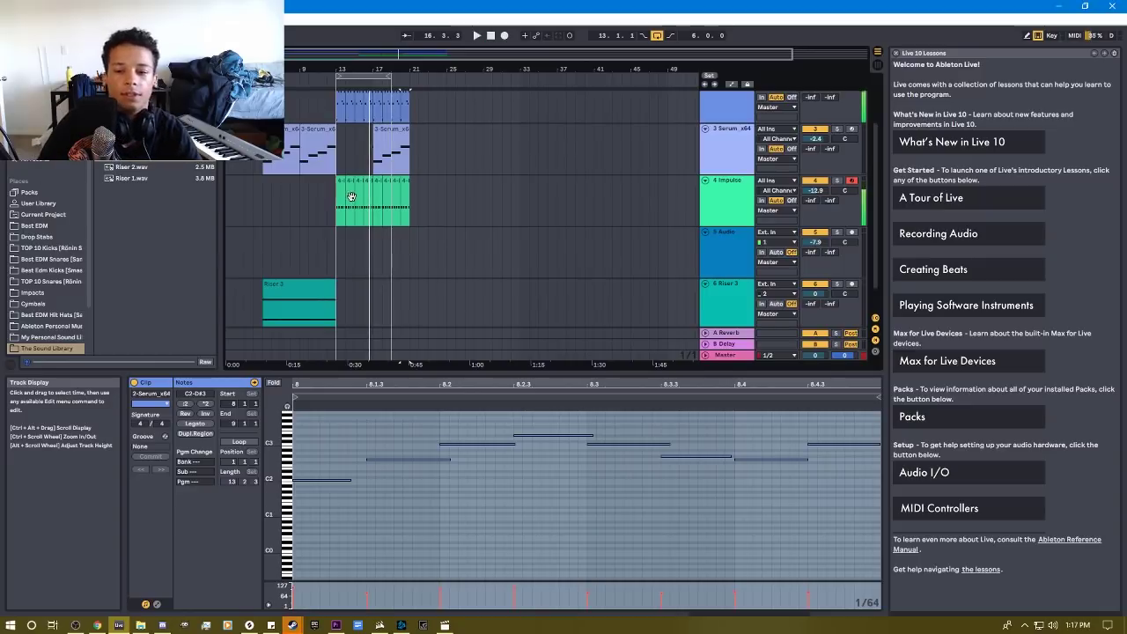
{"action": "scroll", "coordinate": [529, 220], "scroll_direction": "down", "scroll_amount": 2}
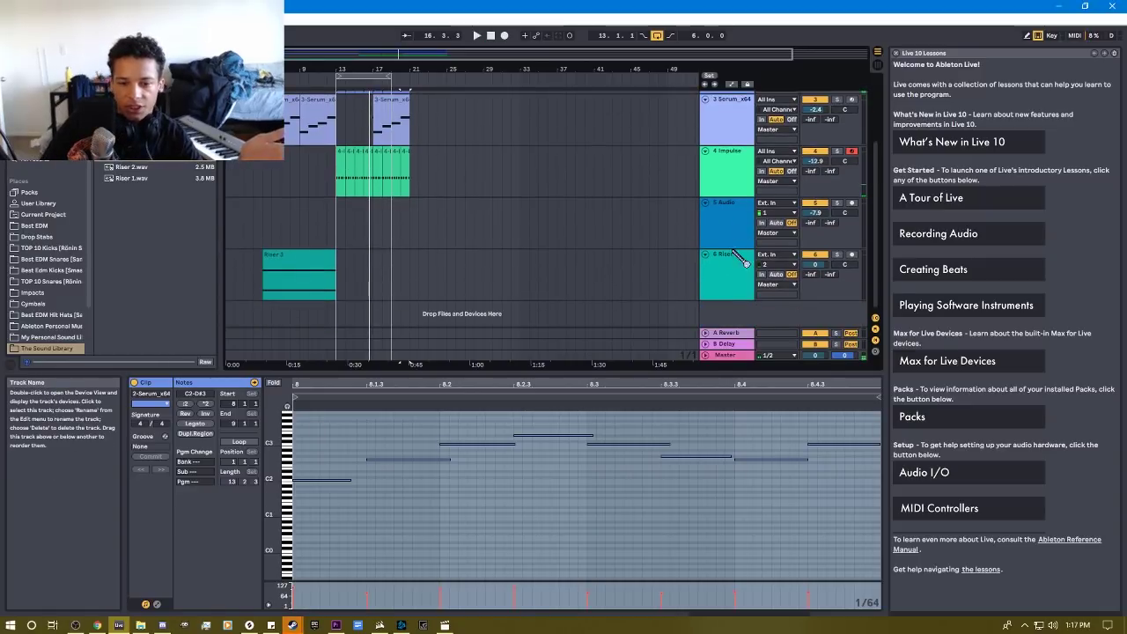
Step: Duplicate the Impulse track, delete its copied kick clips, and select the Kit-DeepSnareDynamics drum clip
{"action": "right_click", "coordinate": [733, 172]}
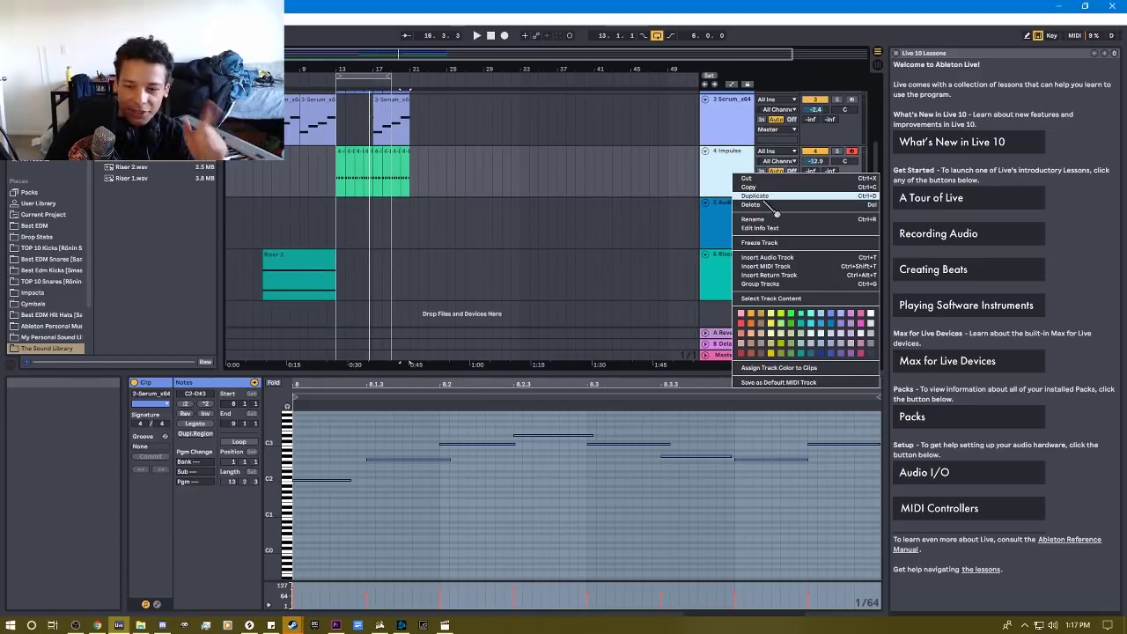
{"action": "left_click", "coordinate": [758, 196]}
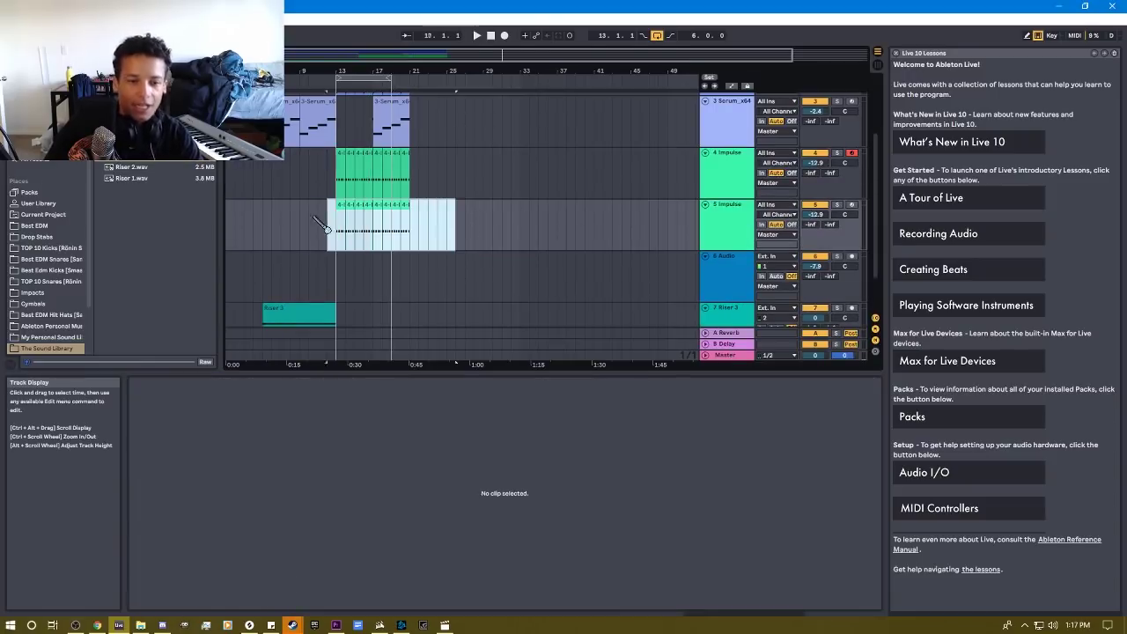
{"action": "left_click", "coordinate": [370, 225]}
{"action": "key", "text": "Delete"}
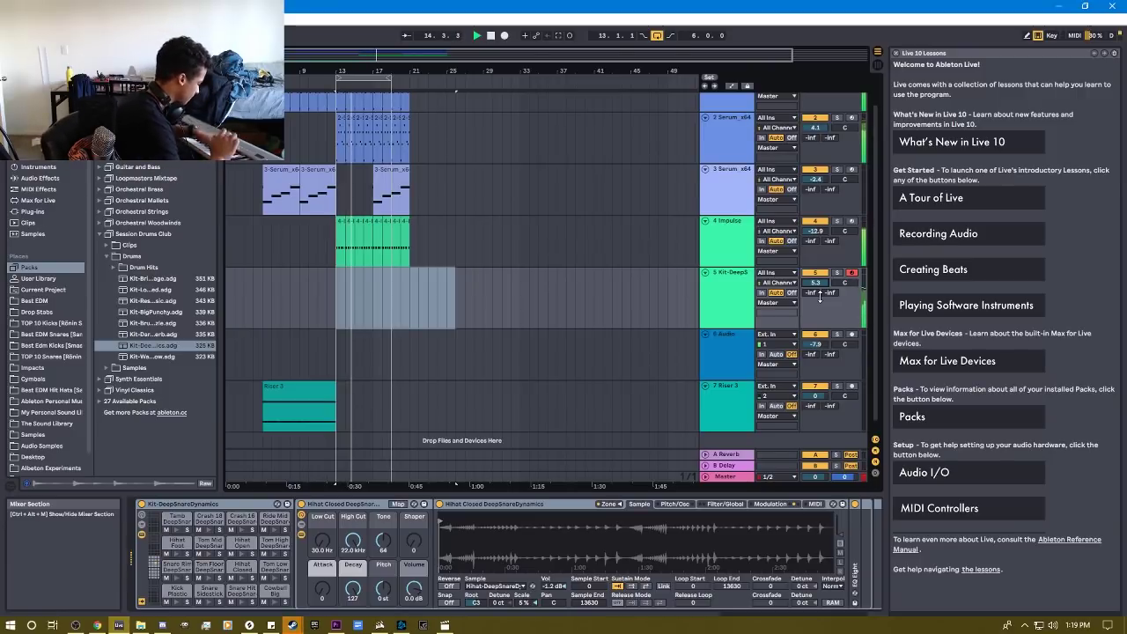
{"action": "left_click", "coordinate": [367, 310]}
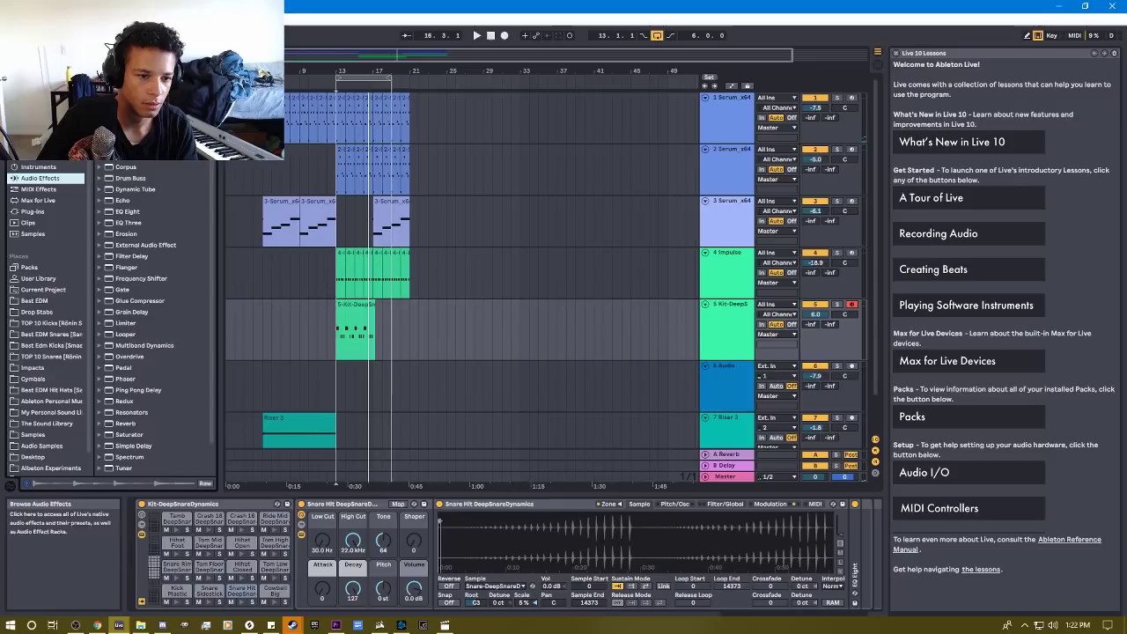
Step: Add Reverb to the snare chain with a 1.92 s decay, then duplicate the section's clips
{"action": "left_click", "coordinate": [124, 391]}
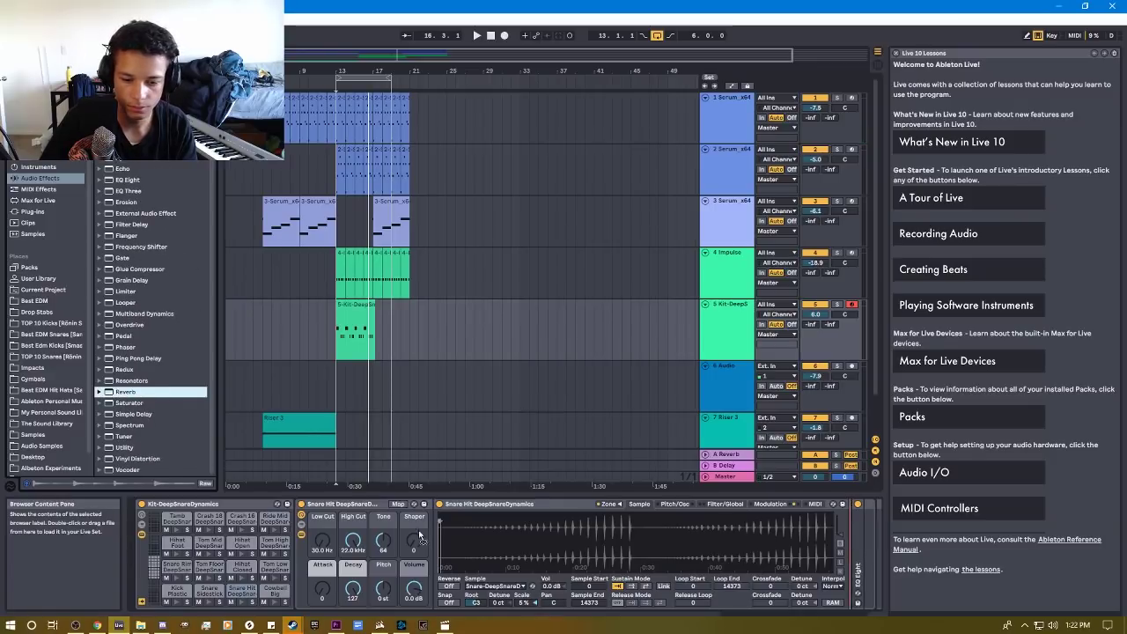
{"action": "left_click_drag", "start_coordinate": [546, 525], "coordinate": [545, 526]}
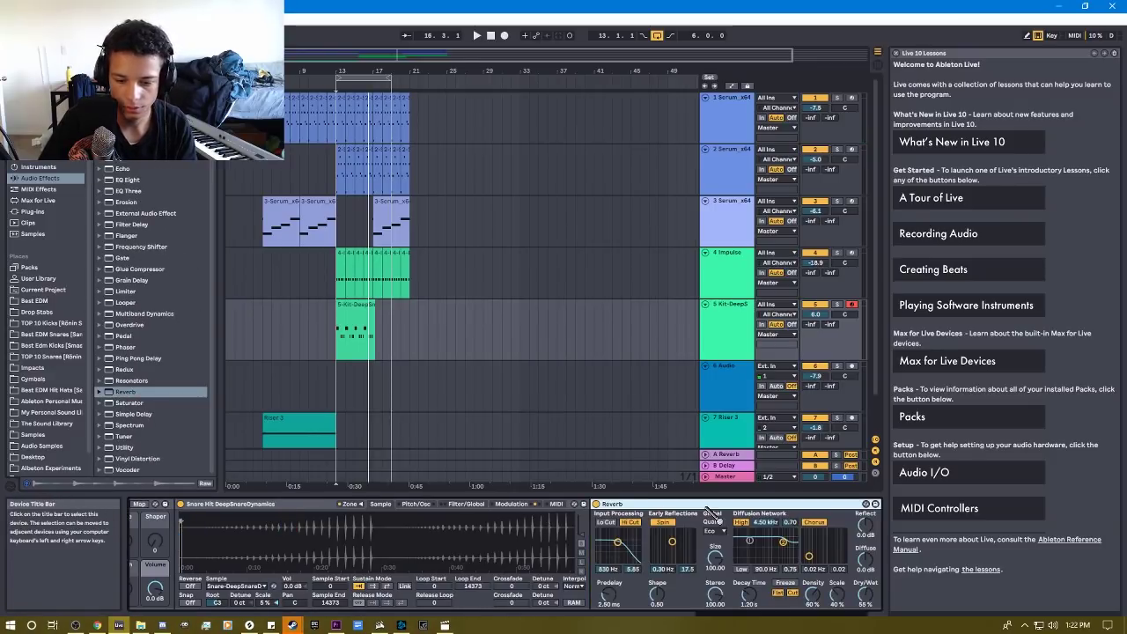
{"action": "key", "text": "space"}
{"action": "left_click_drag", "start_coordinate": [748, 603], "coordinate": [748, 595]}
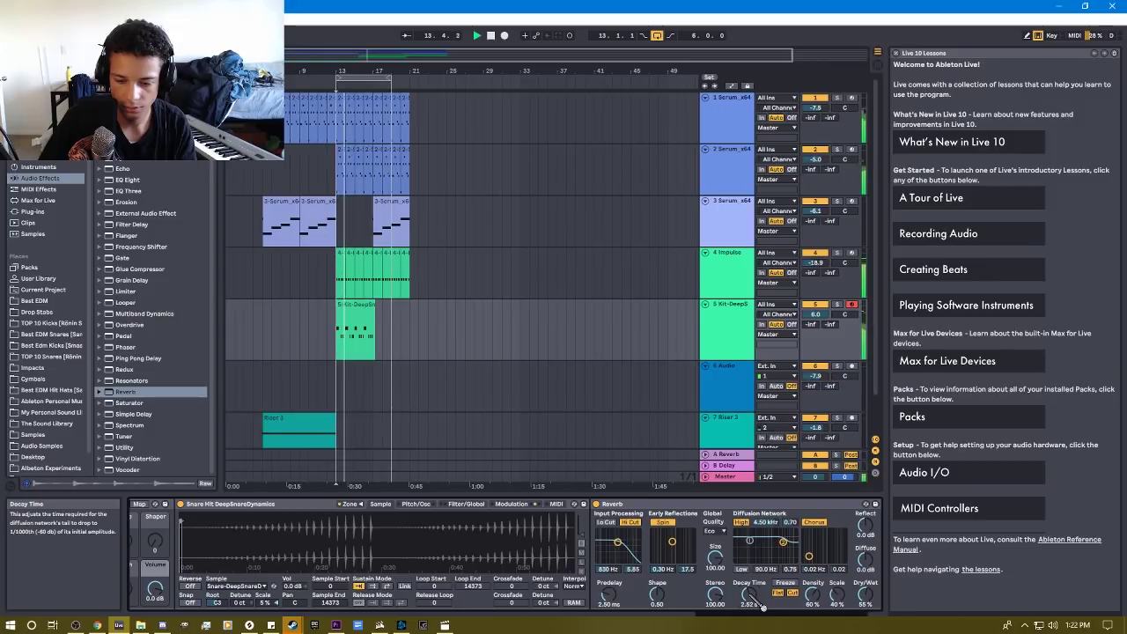
{"action": "mouse_move", "coordinate": [747, 595]}
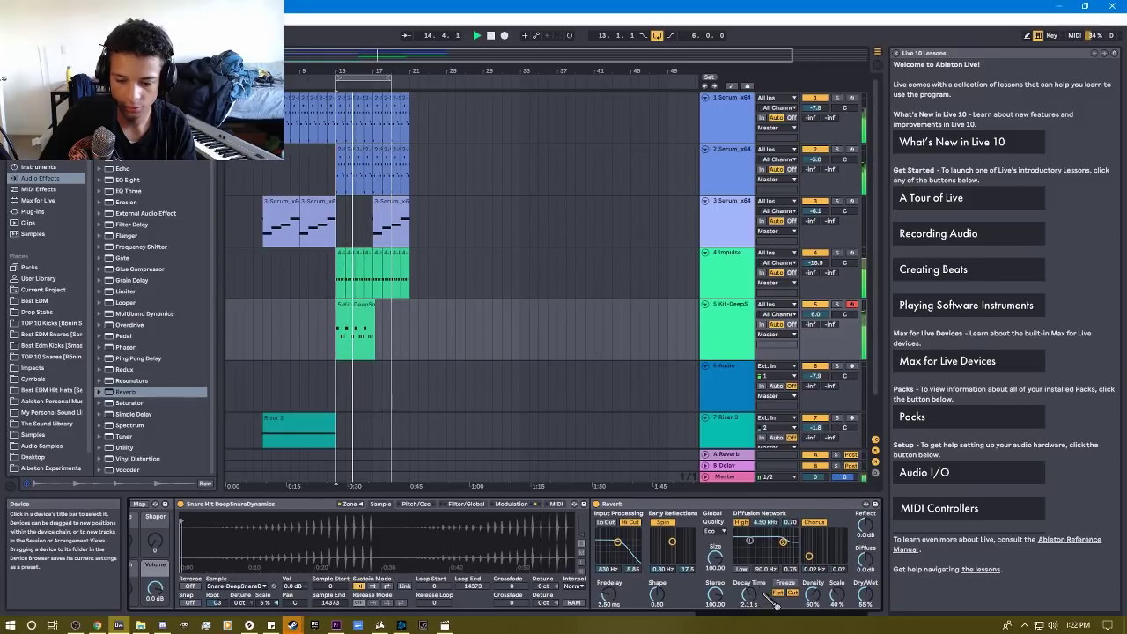
{"action": "left_click_drag", "start_coordinate": [750, 598], "coordinate": [750, 604]}
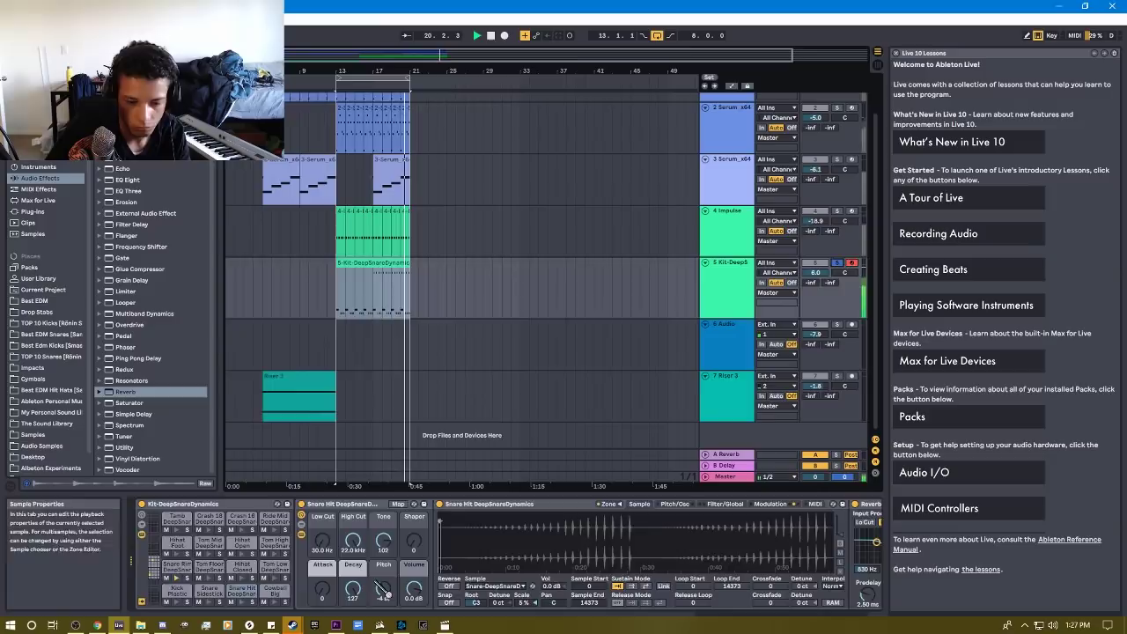
{"action": "key", "text": "ctrl+d"}
{"action": "scroll", "coordinate": [441, 352], "scroll_direction": "up", "scroll_amount": 2}
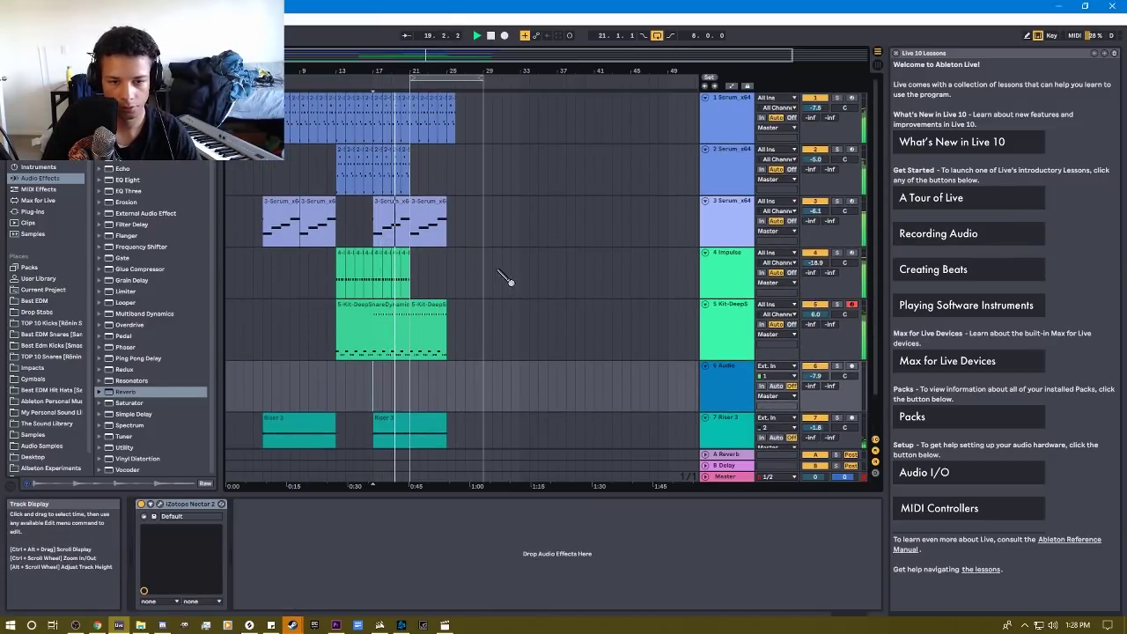
Step: Arm the audio track and record a vocal take over bars 21–25
{"action": "left_click", "coordinate": [451, 114]}
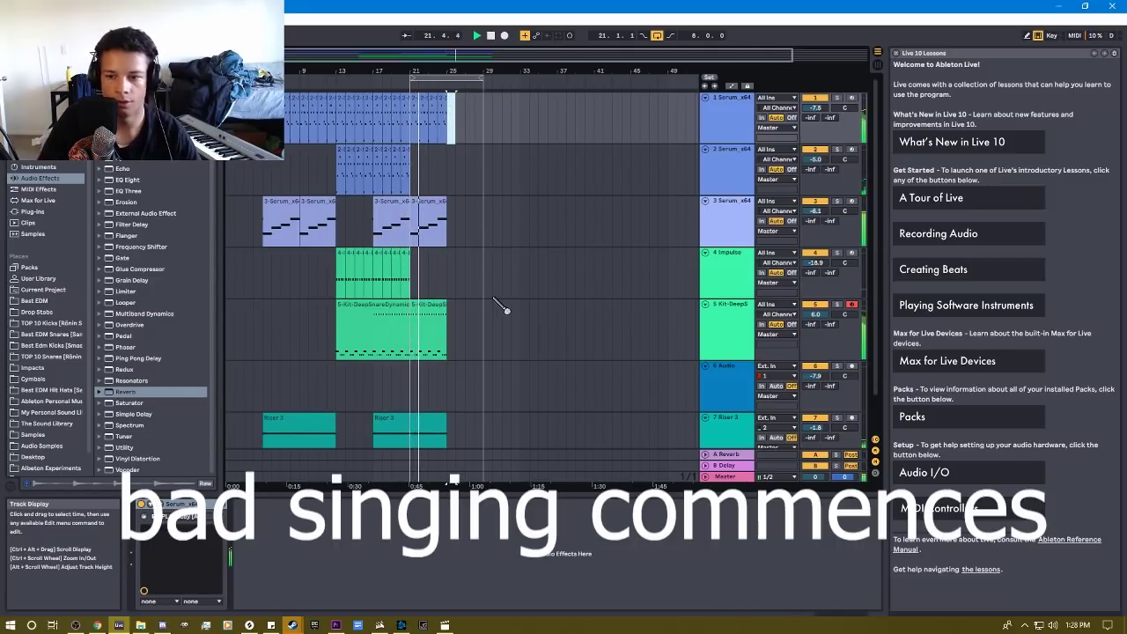
{"action": "left_click", "coordinate": [724, 366]}
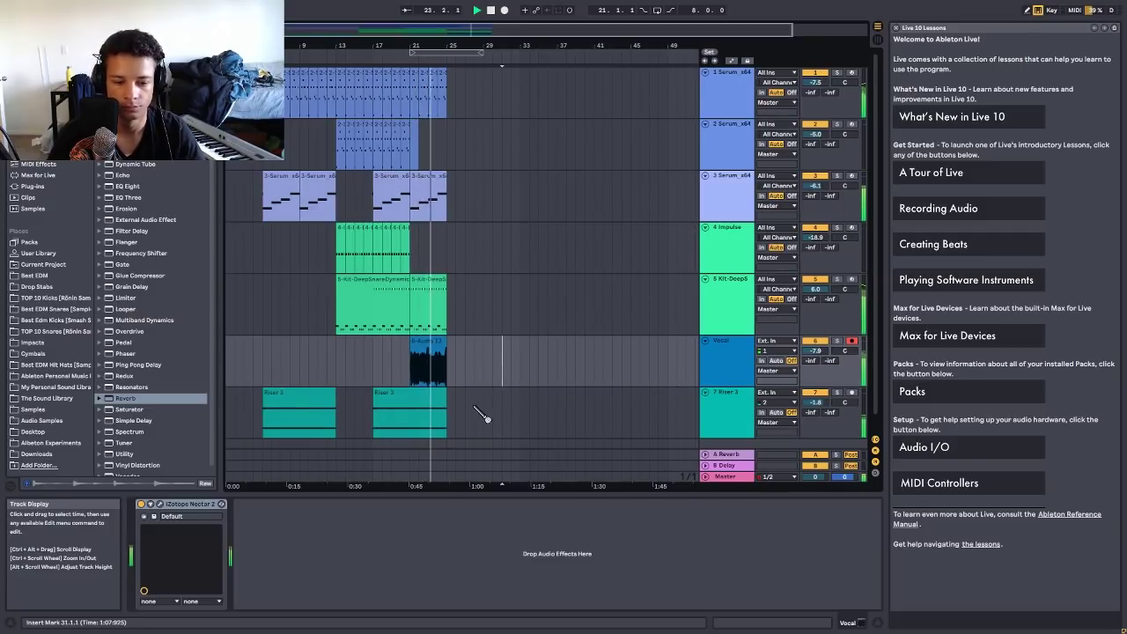
{"action": "left_click", "coordinate": [428, 361]}
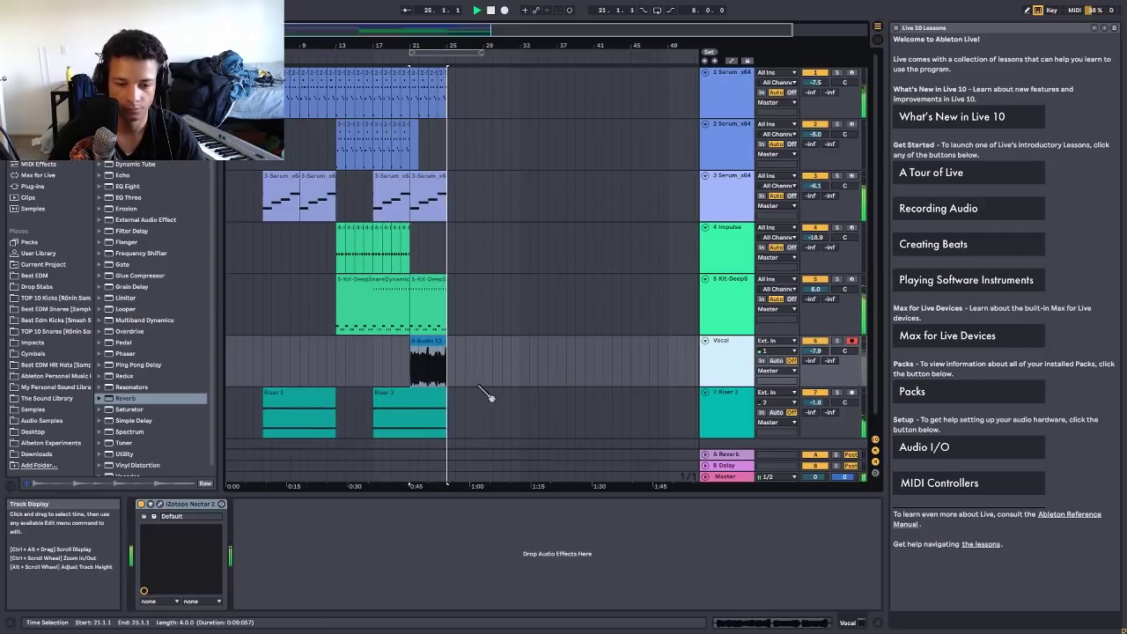
{"action": "left_click", "coordinate": [511, 370]}
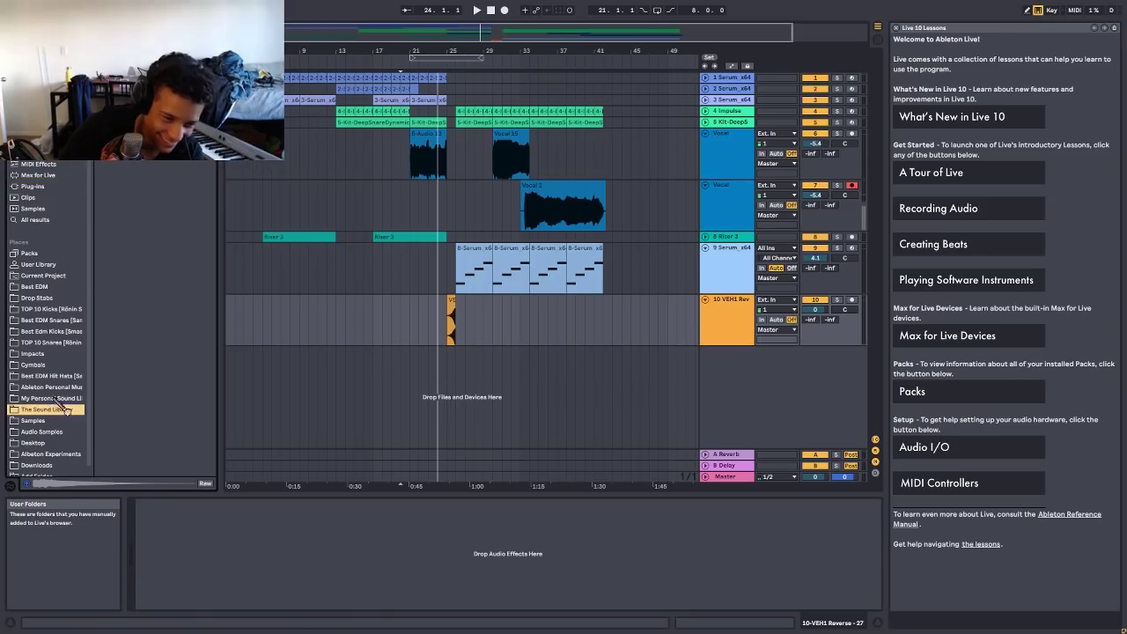
Step: Preview mix 9.aif, expand the IAMM drum kit folder, and delete the VEH1 Reverse track
{"action": "left_click", "coordinate": [48, 409]}
{"action": "left_click", "coordinate": [156, 321]}
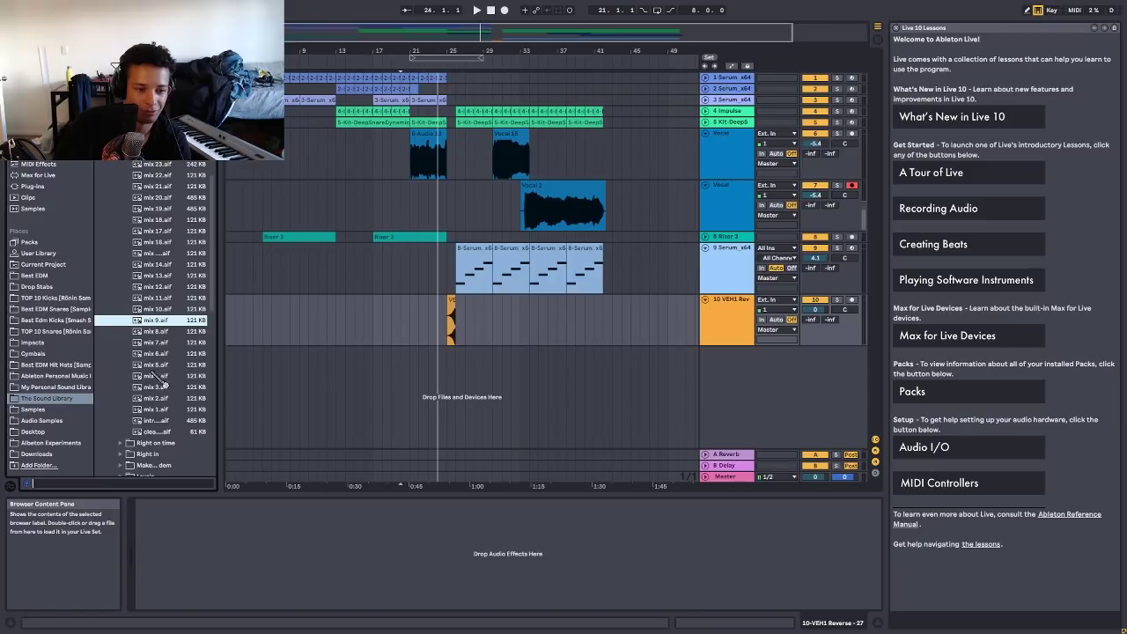
{"action": "scroll", "coordinate": [166, 387], "scroll_direction": "down", "scroll_amount": 3}
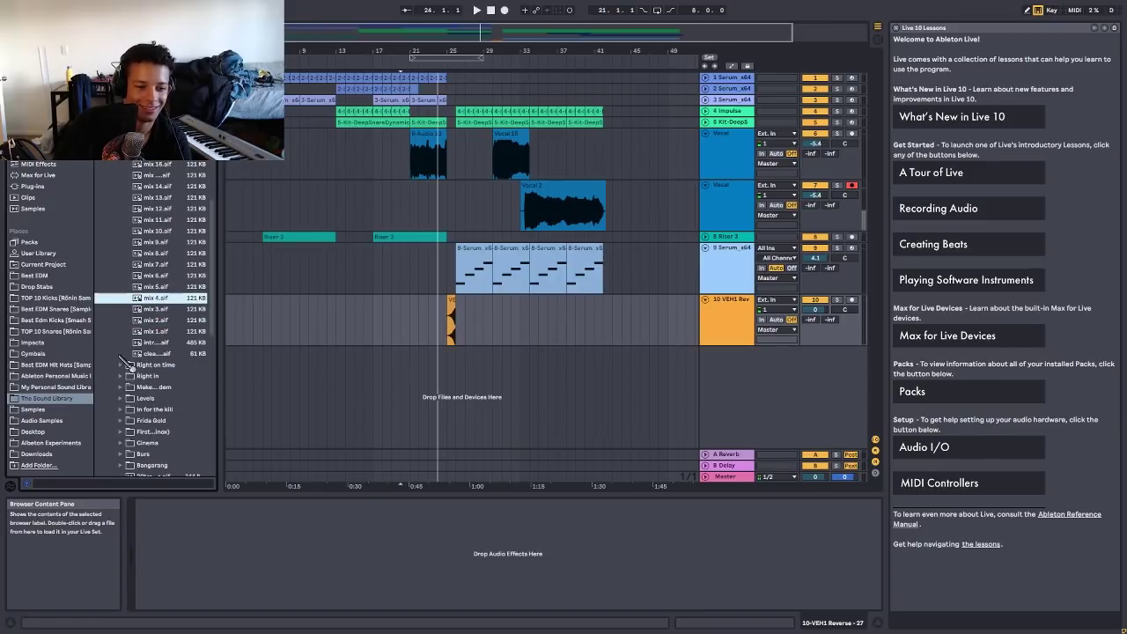
{"action": "scroll", "coordinate": [132, 381], "scroll_direction": "down", "scroll_amount": 4}
{"action": "scroll", "coordinate": [130, 178], "scroll_direction": "down", "scroll_amount": 2}
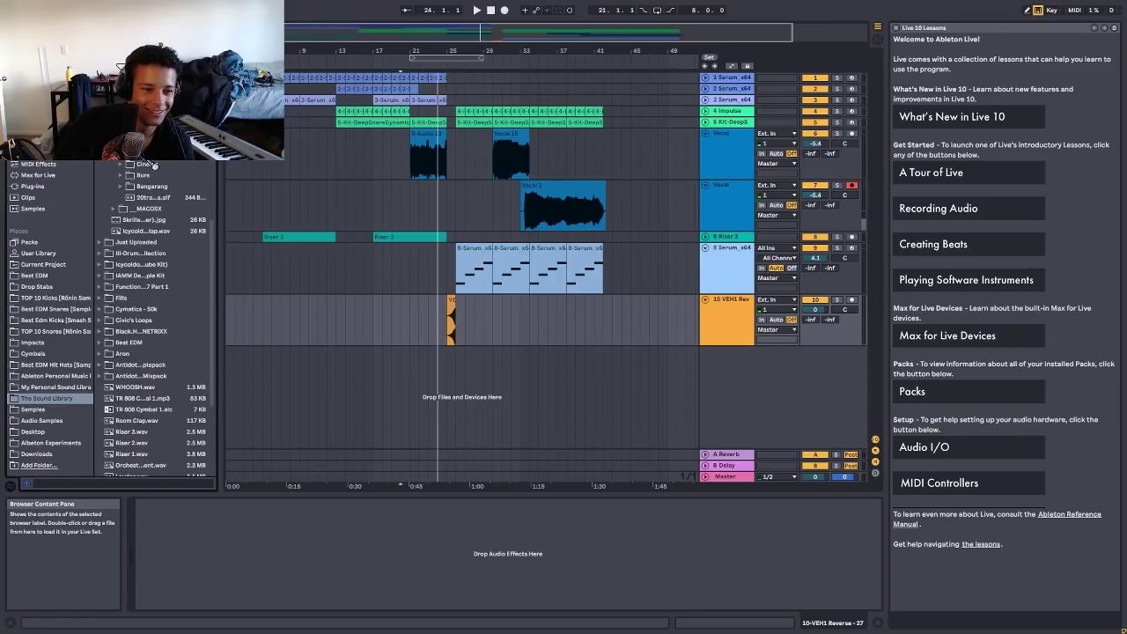
{"action": "scroll", "coordinate": [132, 301], "scroll_direction": "down", "scroll_amount": 3}
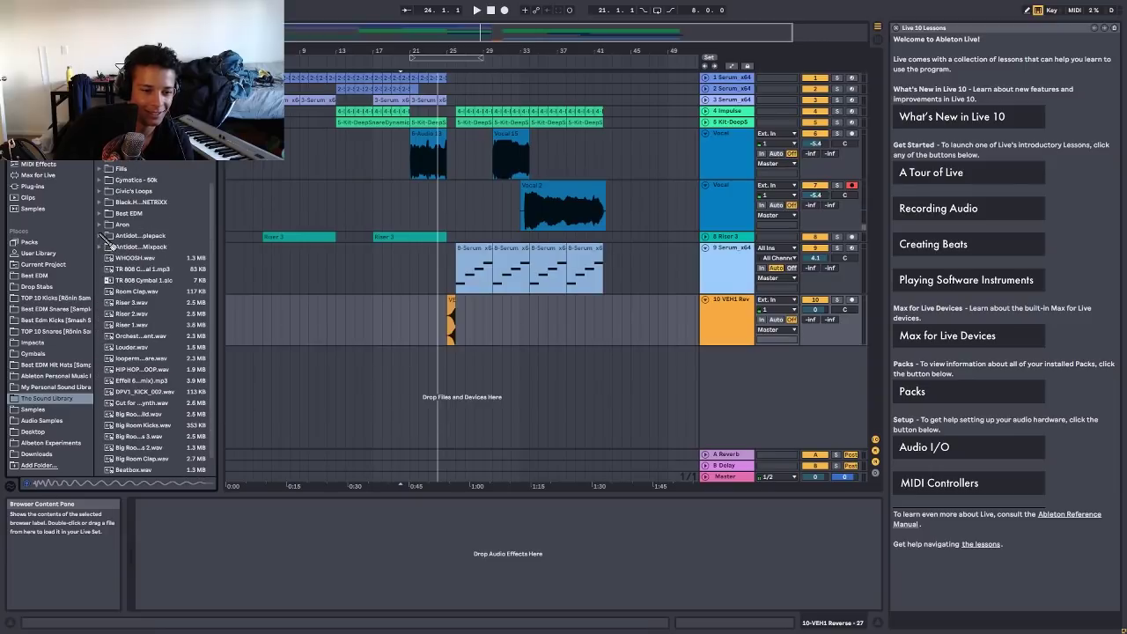
{"action": "left_click", "coordinate": [108, 168]}
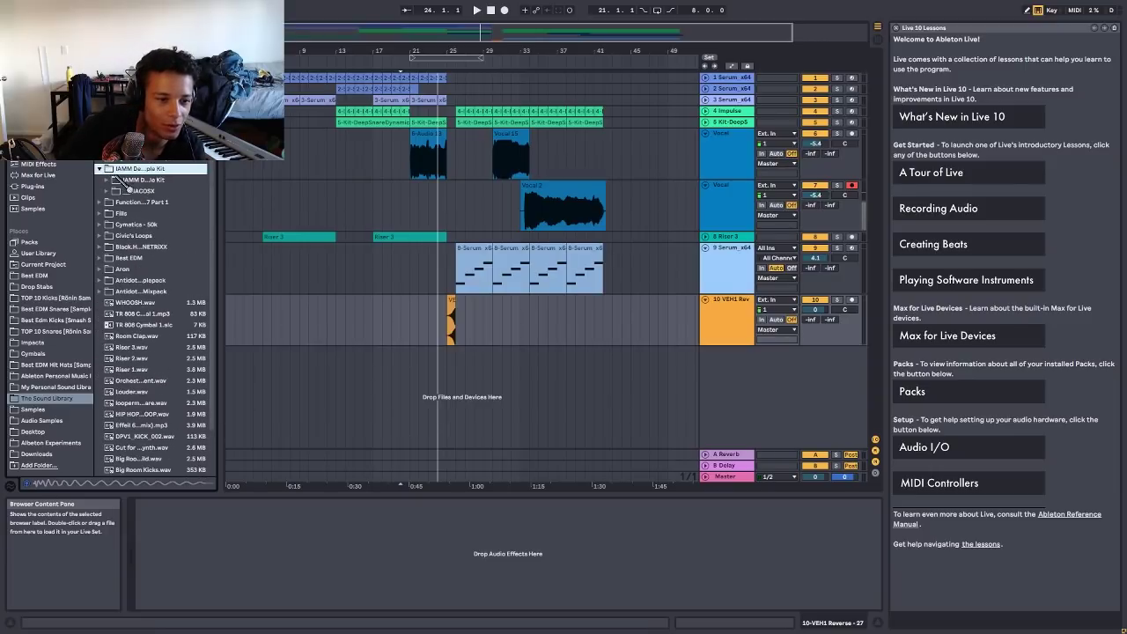
{"action": "key", "text": "Delete"}
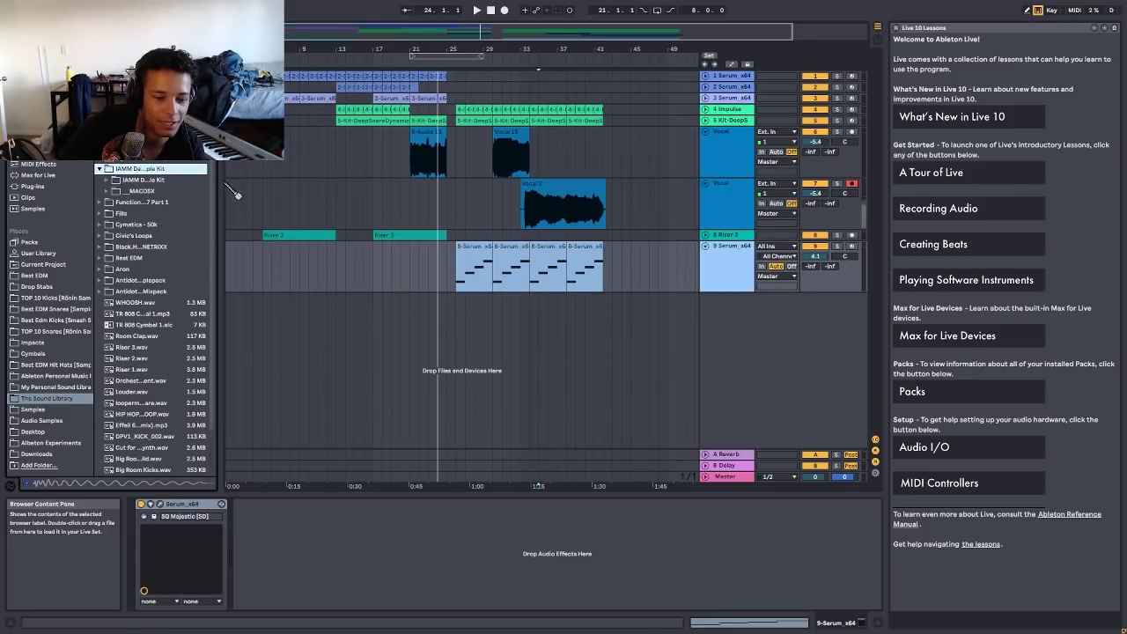
{"action": "key", "text": "ctrl+z"}
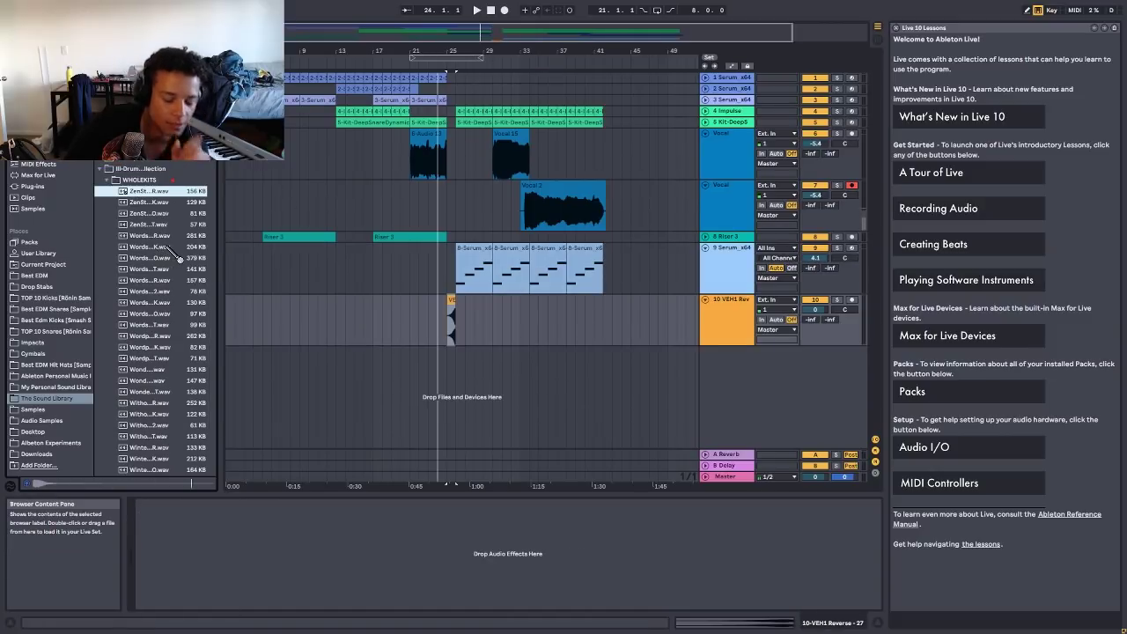